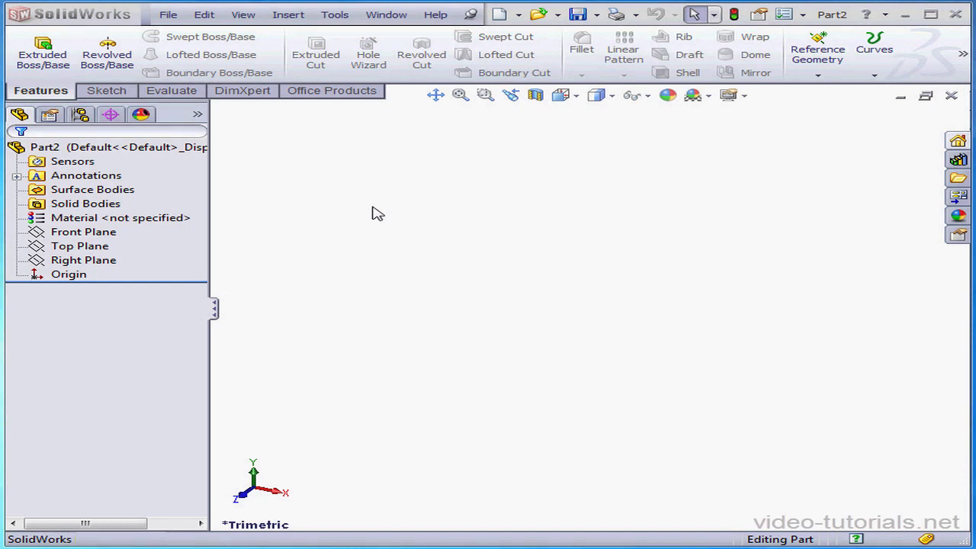
Step: Start a sketch on the Top Plane and draw a horizontal centerline about 93 mm long from the origin
right_click(96, 245)
left_click(104, 220)
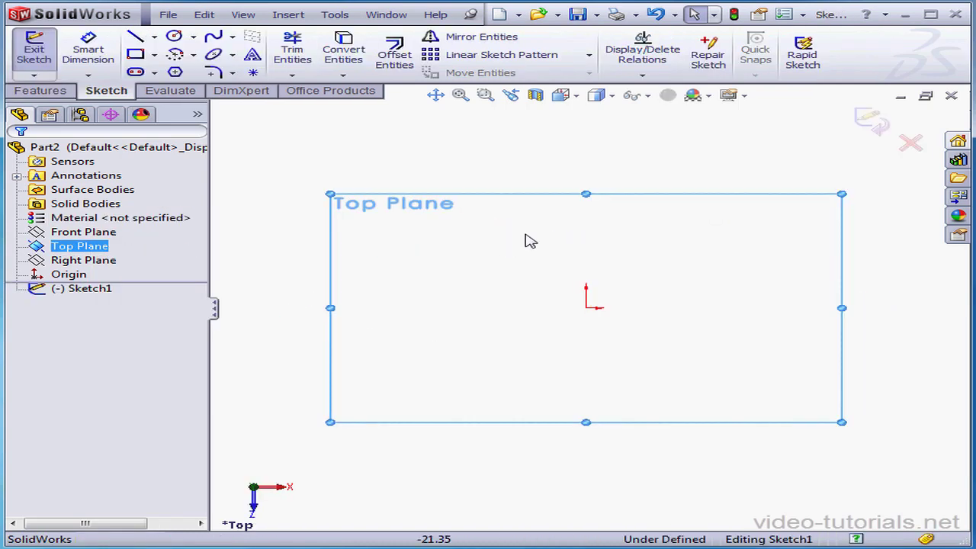
left_click(154, 37)
left_click(153, 70)
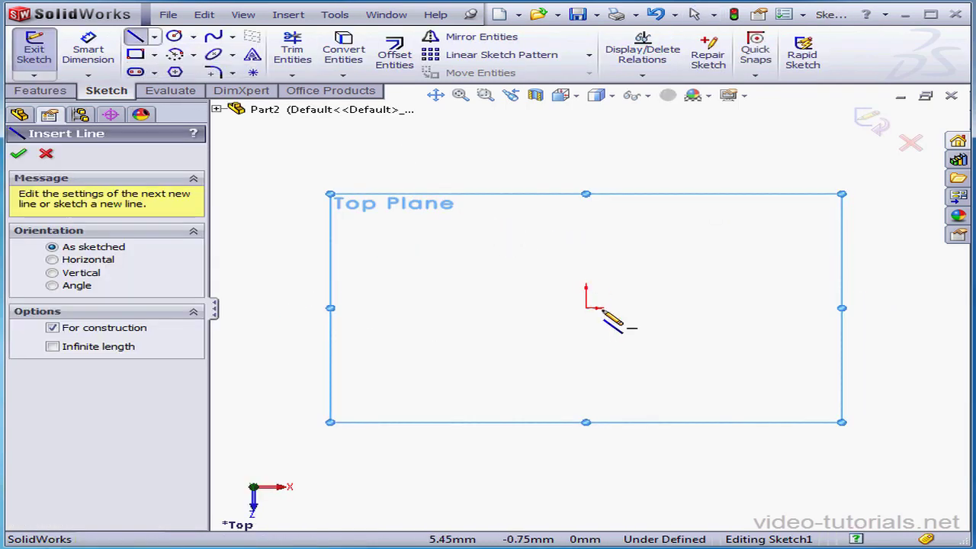
left_click(587, 307)
left_click(854, 307)
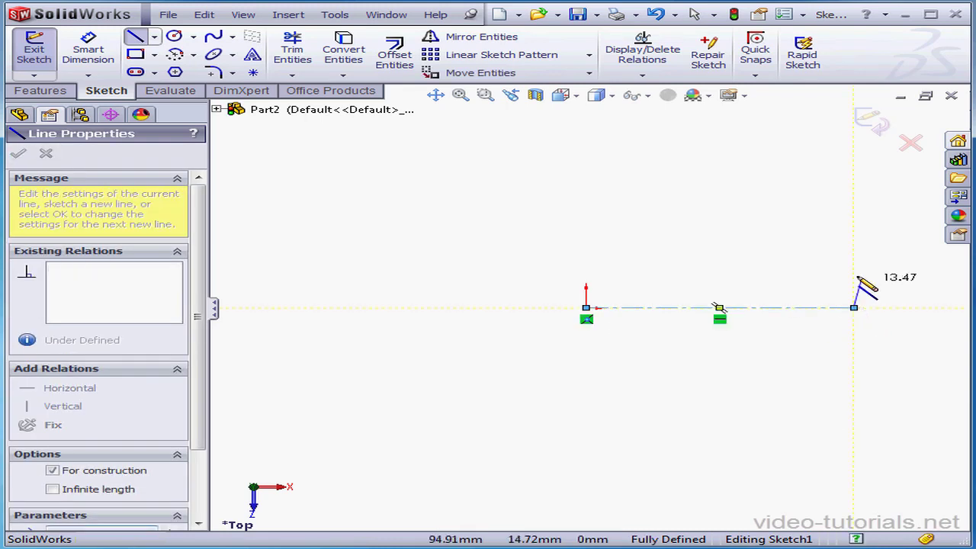
Step: Sketch two concentric circles at the origin and a circle of about 17.4 mm radius at the centerline's free end
left_click(176, 37)
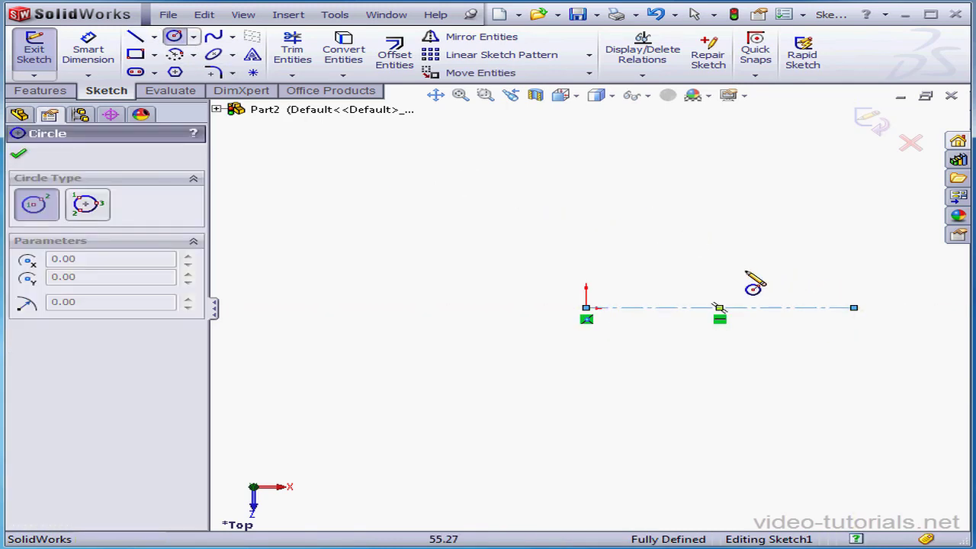
left_click(585, 308)
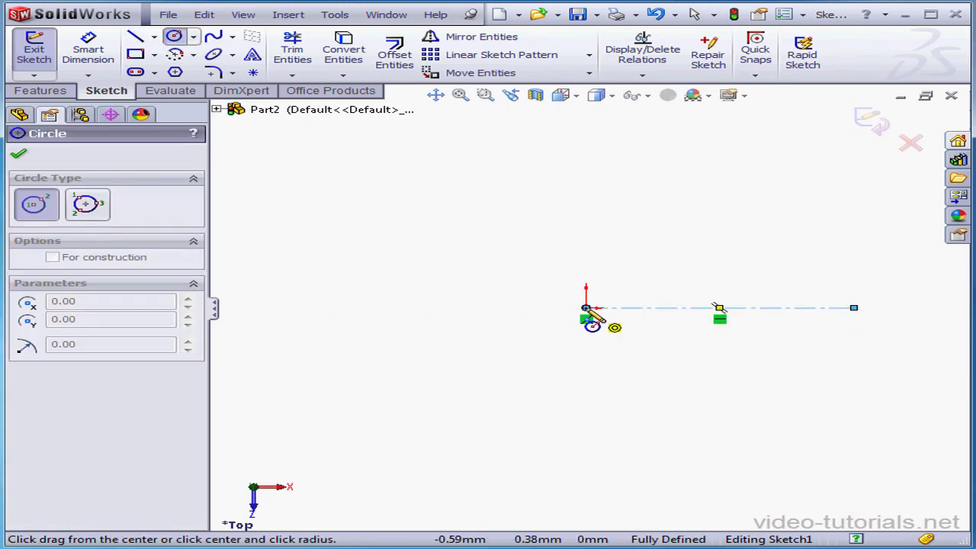
left_click(587, 222)
left_click(585, 307)
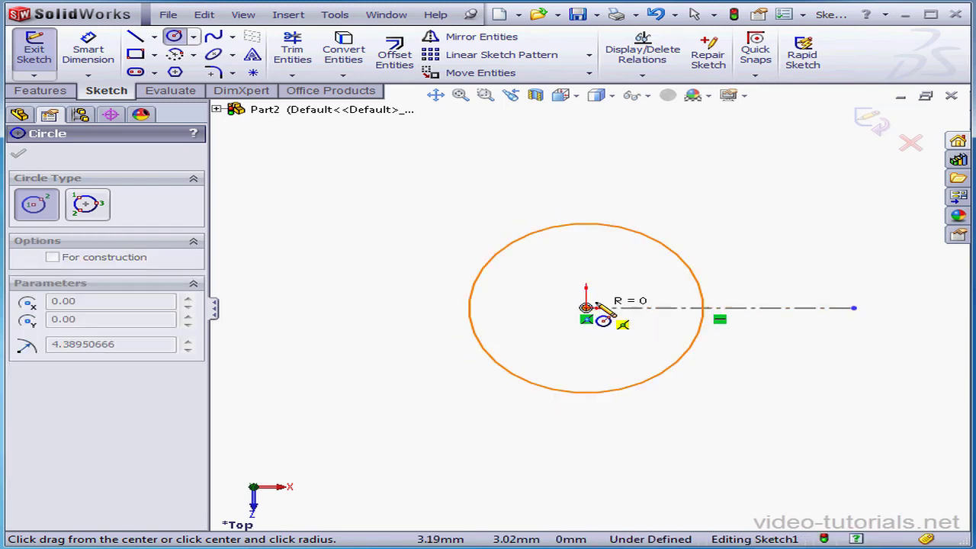
left_click(590, 253)
left_click(853, 308)
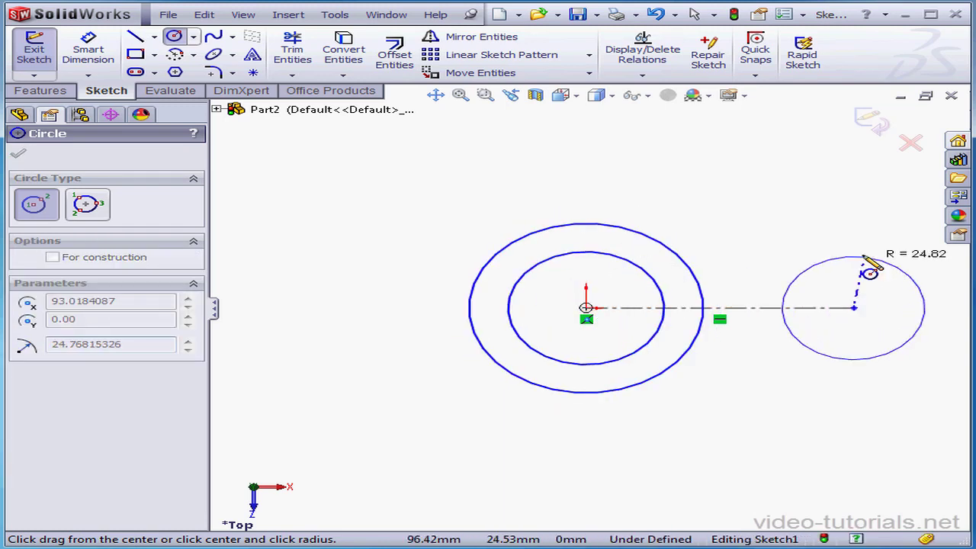
left_click(884, 268)
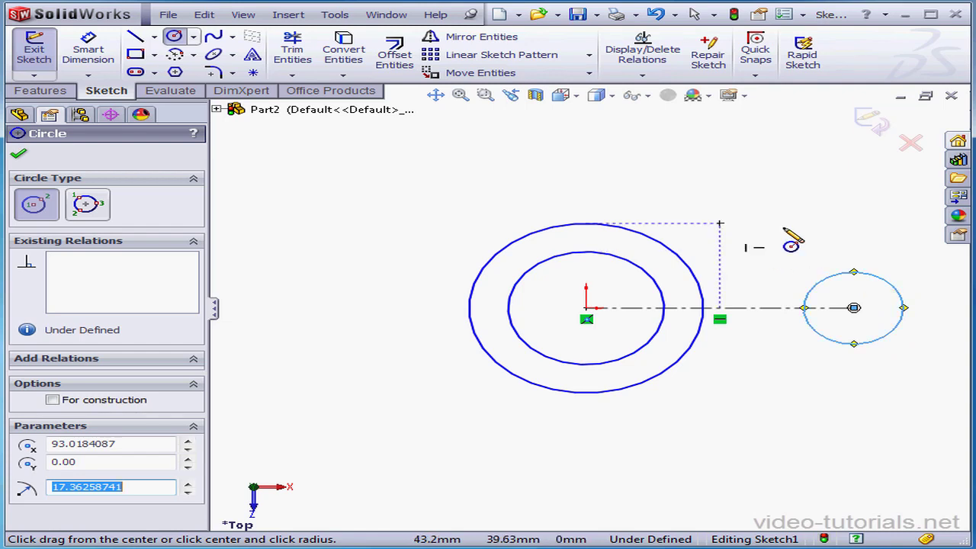
Step: Sketch a free sloping line about 192 mm long above the circles, spanning past both sides
left_click(436, 95)
left_click_drag(638, 300, 509, 276)
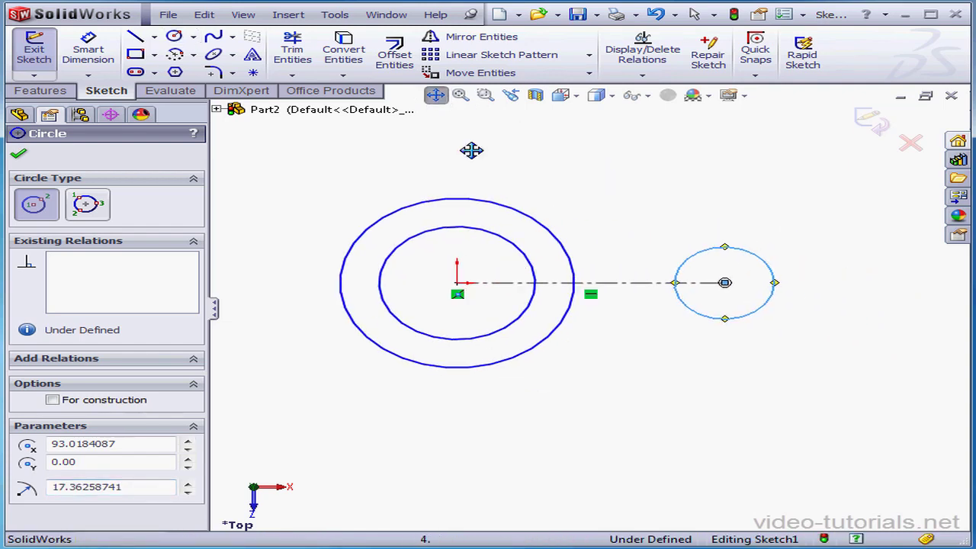
left_click(435, 95)
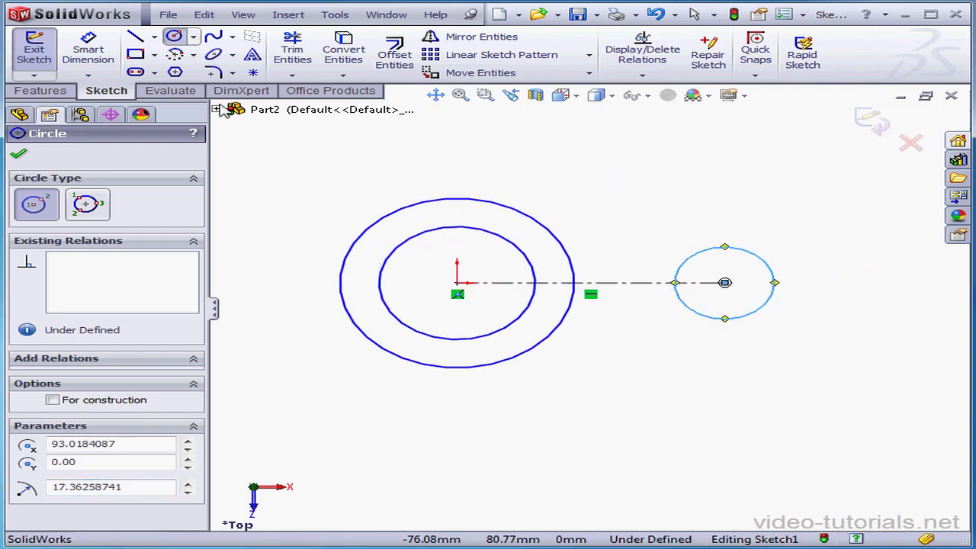
left_click(135, 37)
left_click(323, 145)
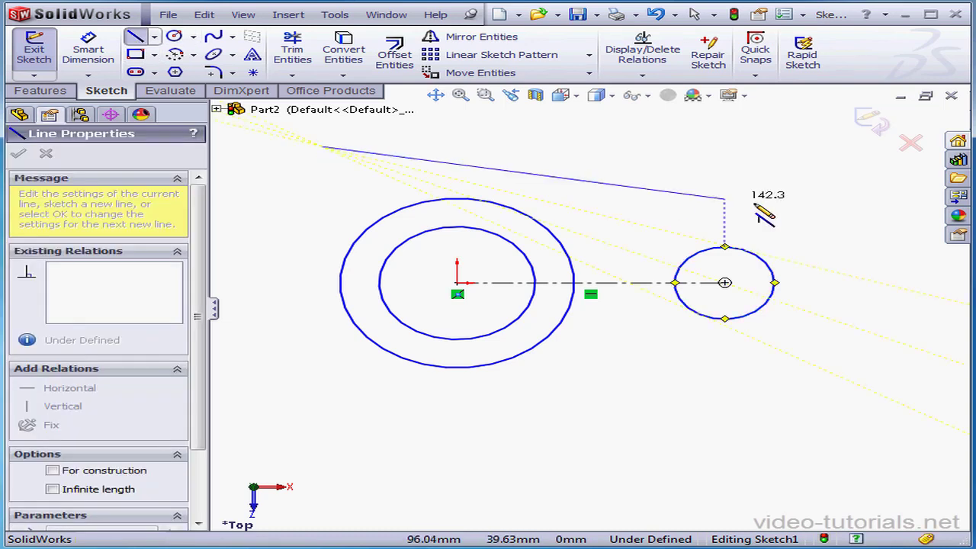
left_click(859, 234)
right_click(805, 350)
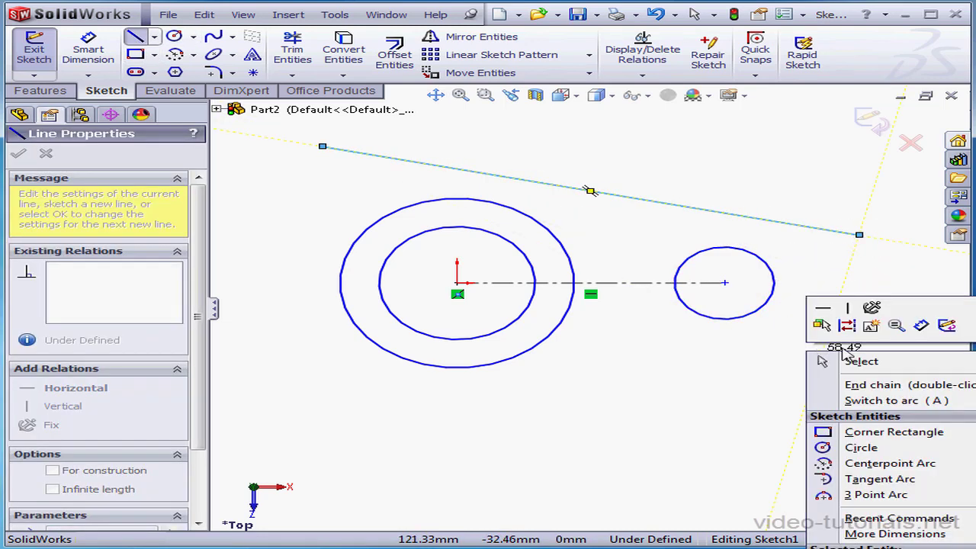
left_click(831, 300)
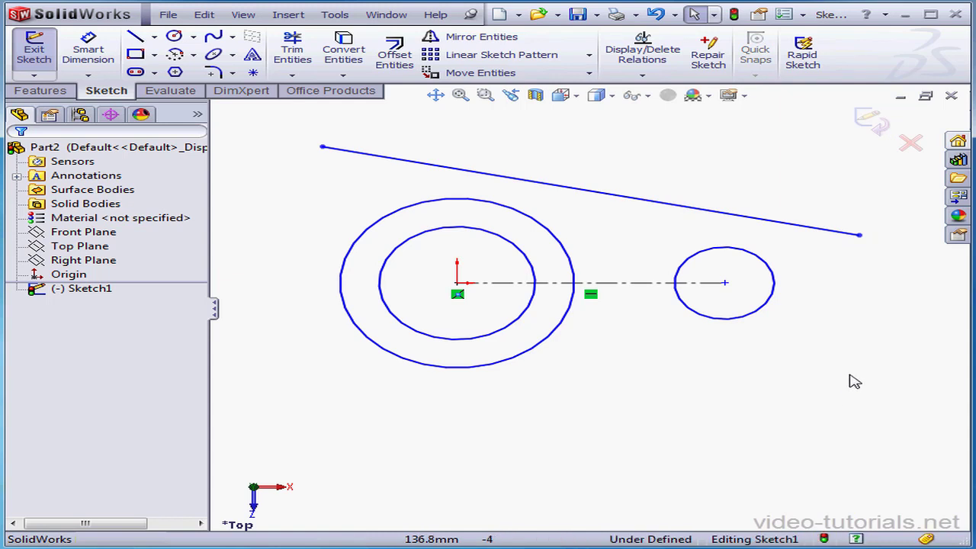
Step: Sketch a line below the centerline, tangent to the small circle and to the larger concentric circle at its endpoints
right_click(632, 233)
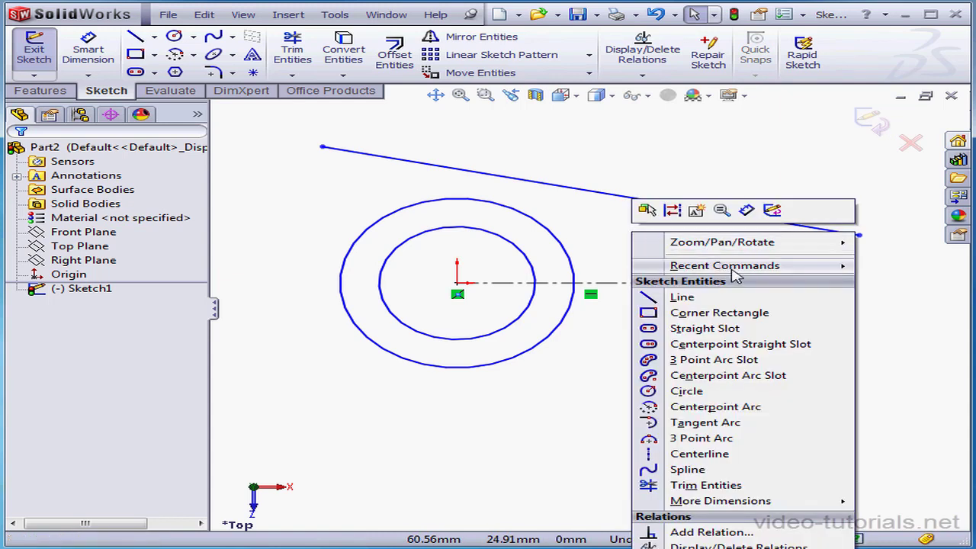
mouse_move(730, 267)
left_click(884, 264)
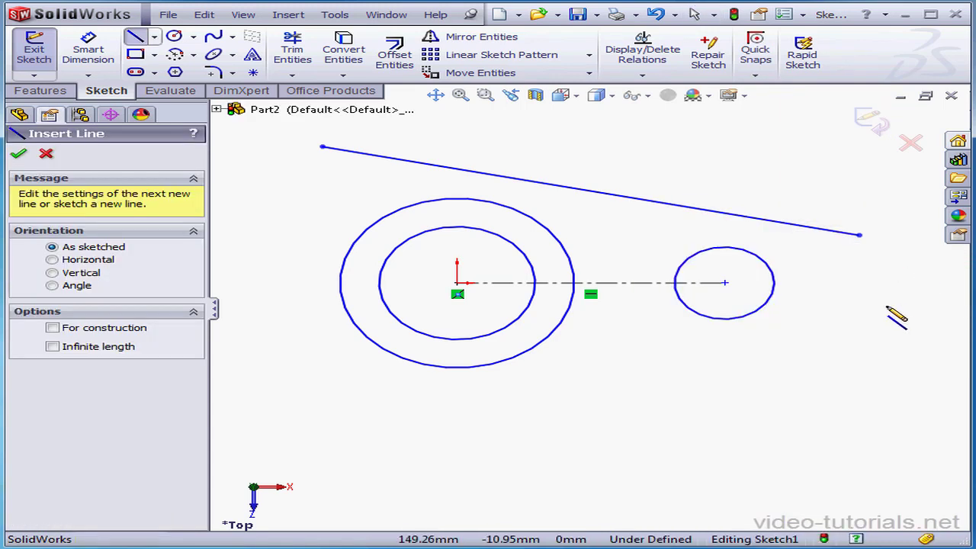
left_click(756, 311)
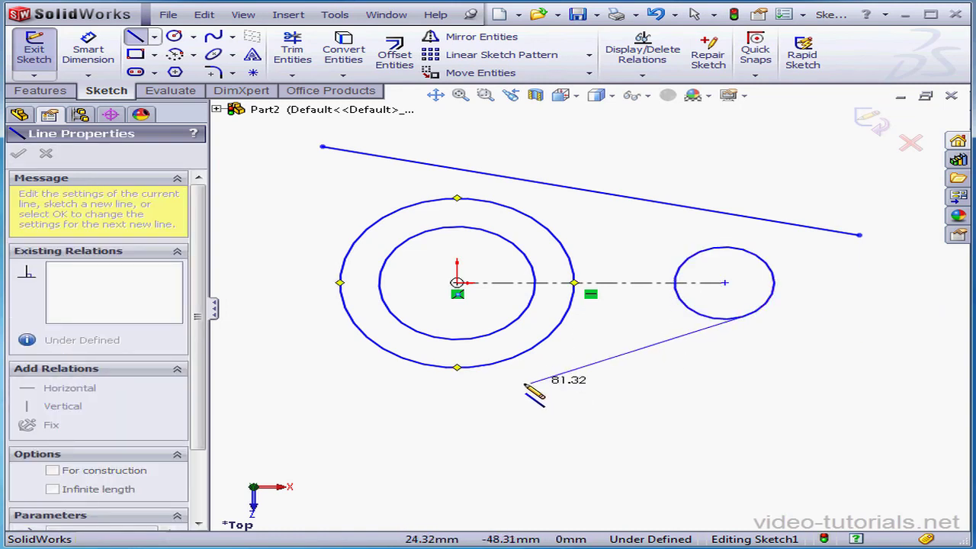
left_click(486, 366)
right_click(567, 384)
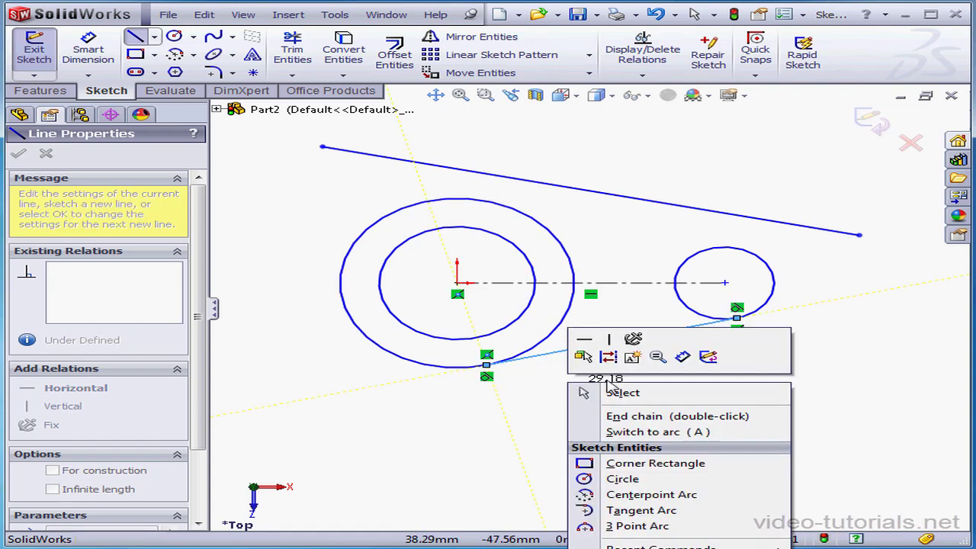
left_click(675, 417)
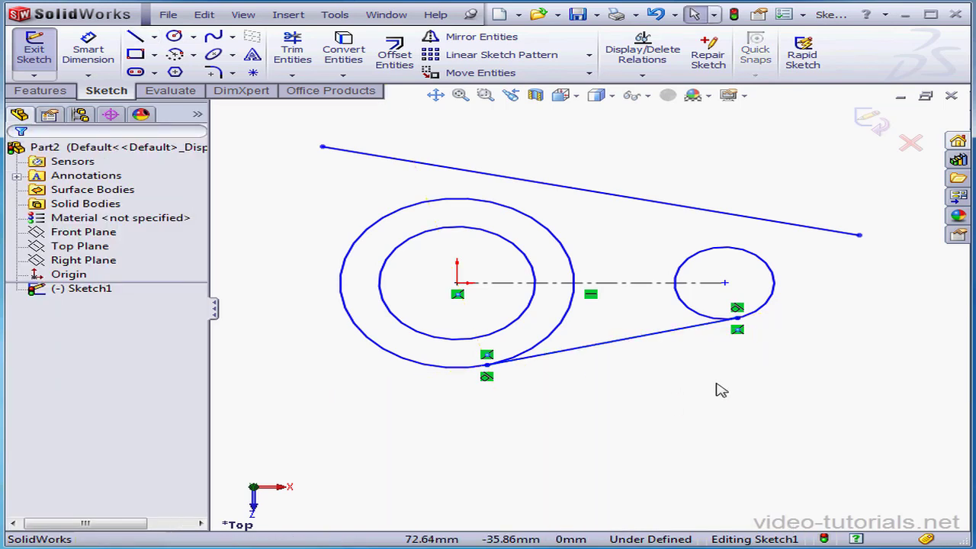
Step: Add a Tangent relation between the upper sloping line and the small circle
left_click(834, 232)
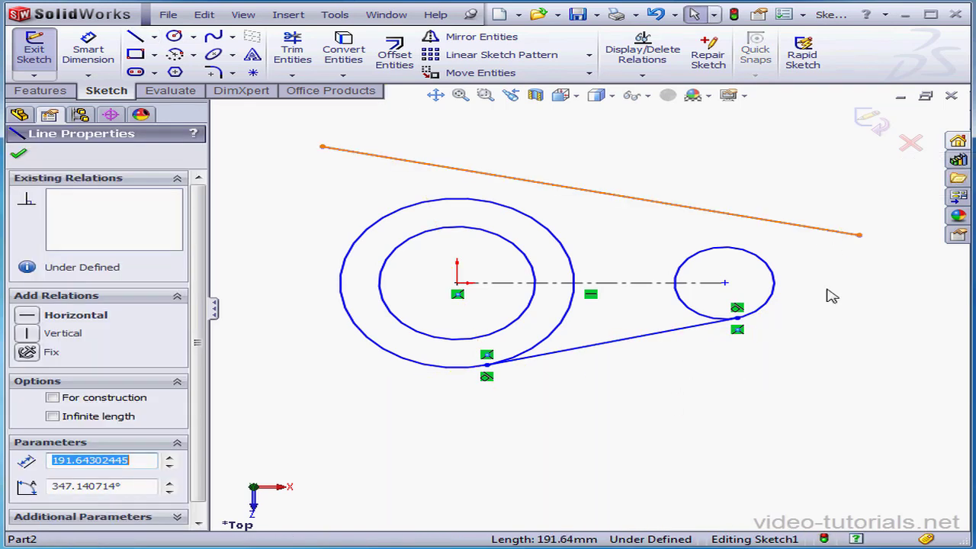
left_click(772, 304, "ctrl")
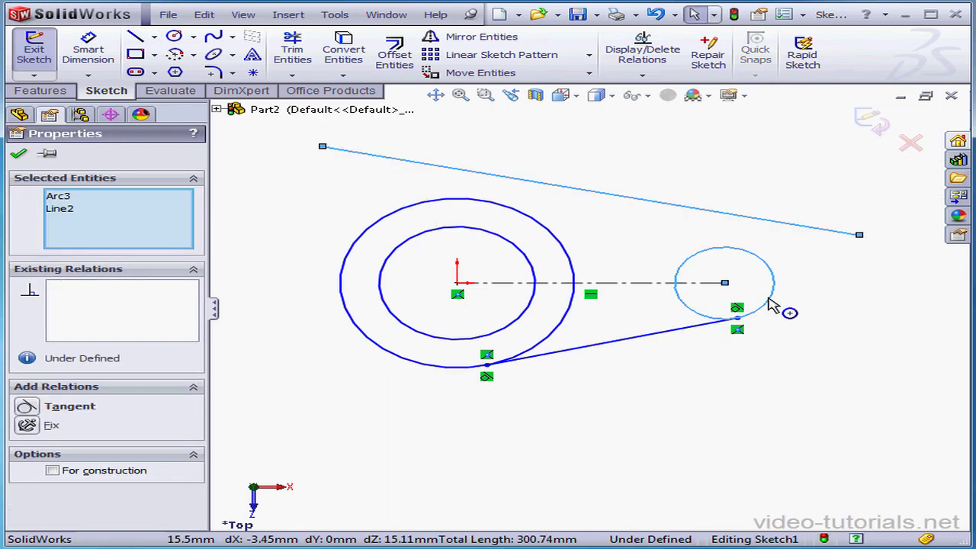
left_click(27, 408)
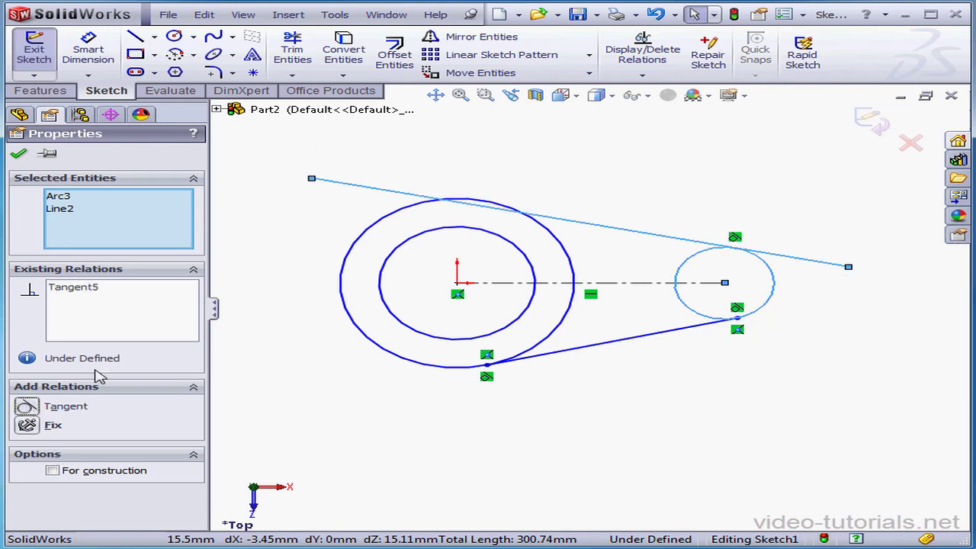
left_click(561, 218)
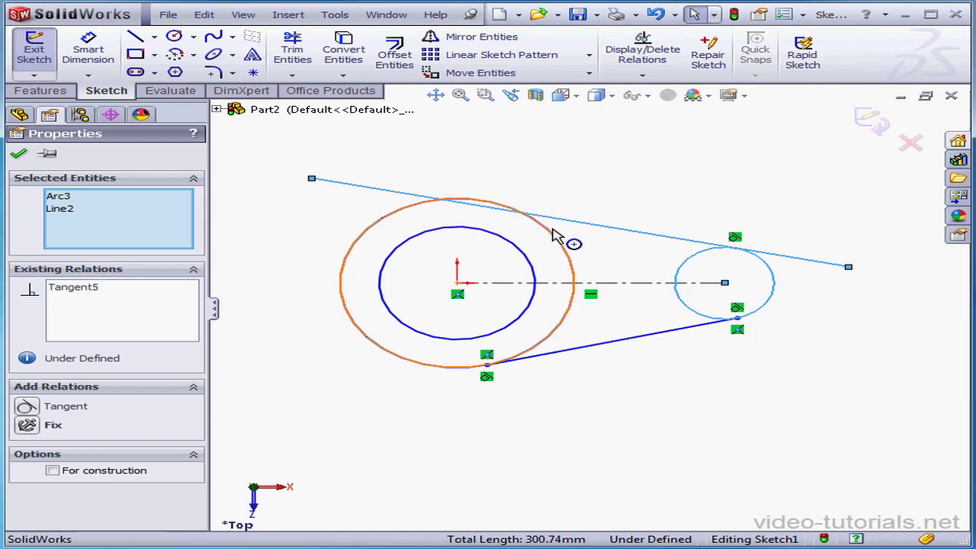
left_click(557, 235, "ctrl")
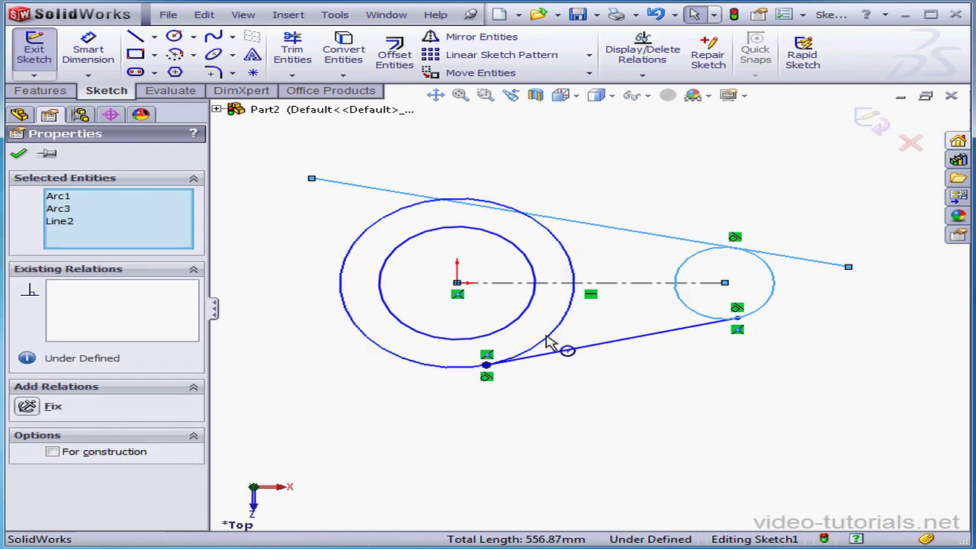
left_click(451, 399)
Step: Add a Tangent relation between the upper sloping line and the larger concentric circle
left_click(585, 228)
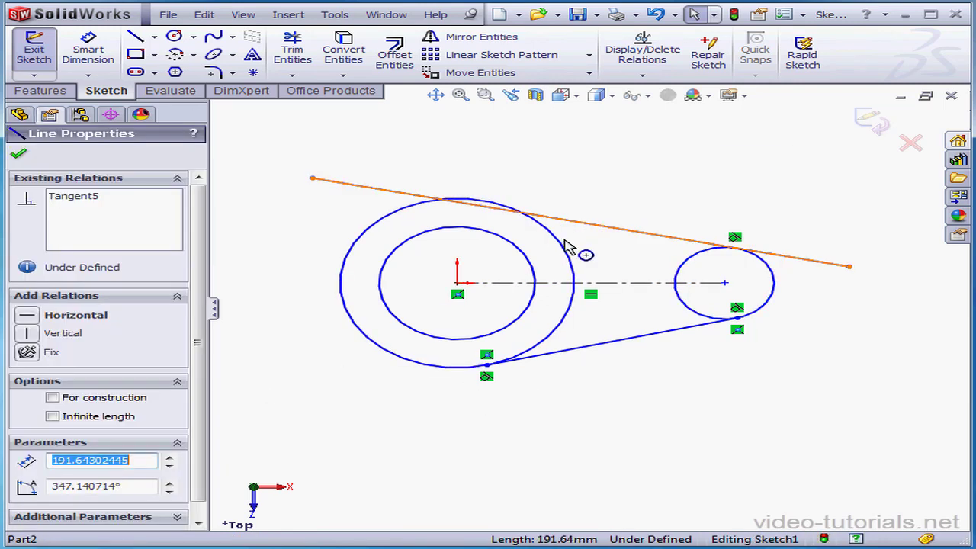
left_click(560, 248, "ctrl")
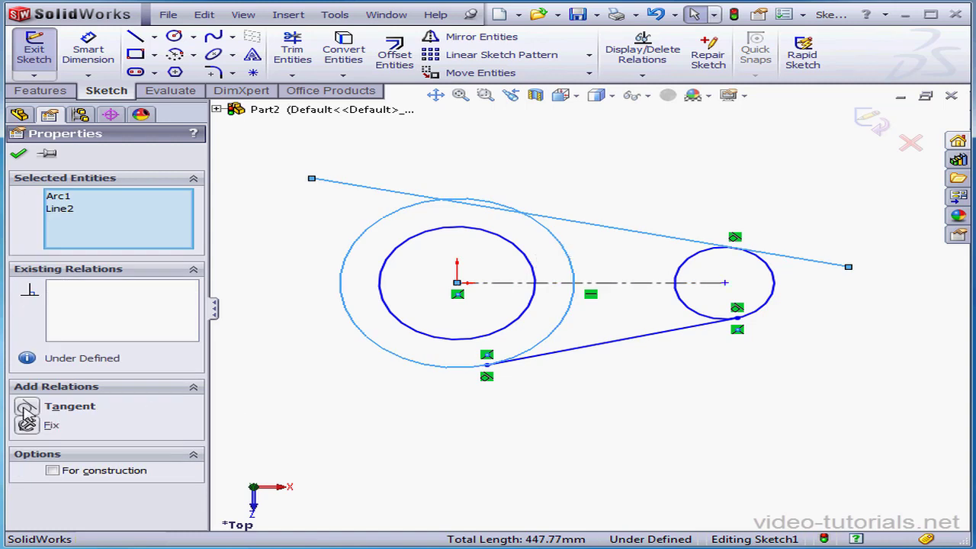
left_click(27, 408)
left_click(19, 155)
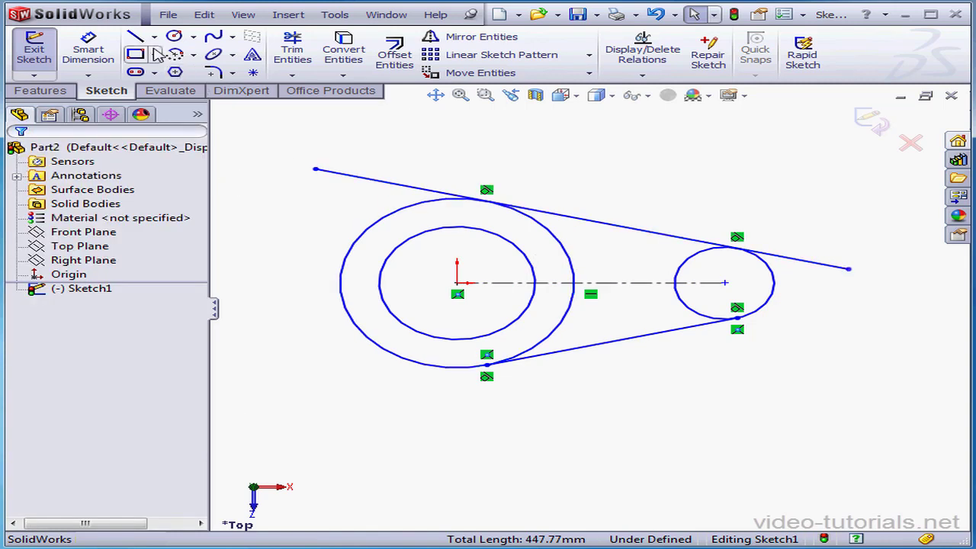
Step: Sketch a vertical line through the origin, joining the lower and upper quadrant points of the larger concentric circle
left_click(134, 36)
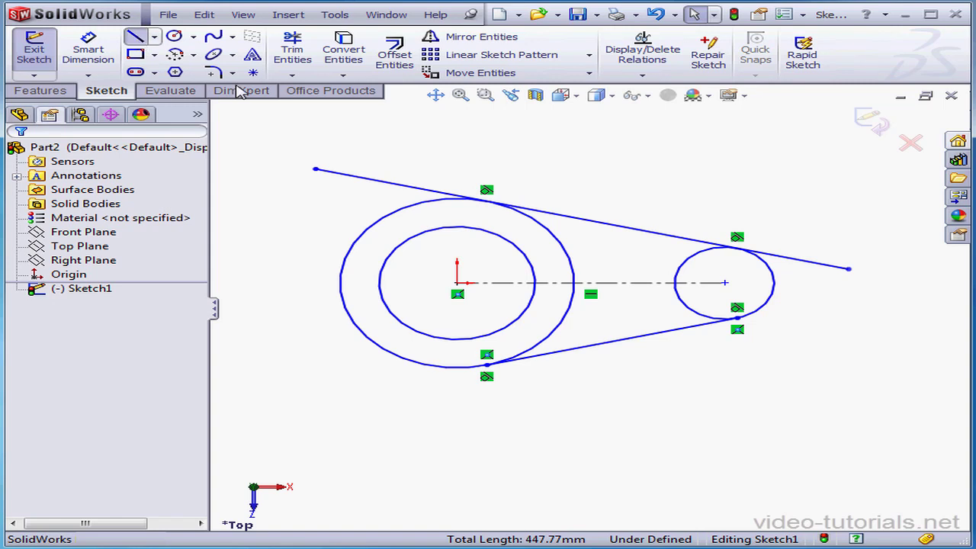
left_click(456, 367)
left_click(456, 198)
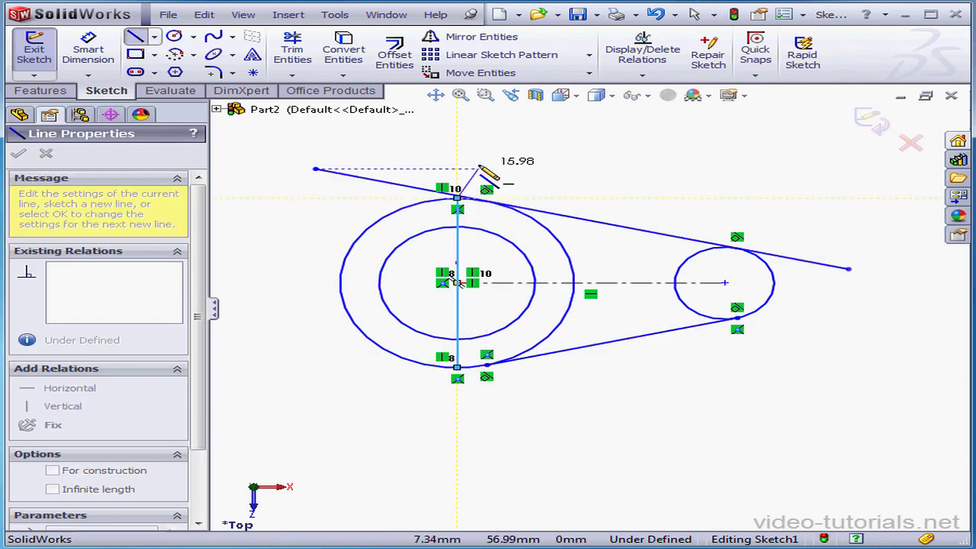
right_click(480, 167)
left_click(537, 176)
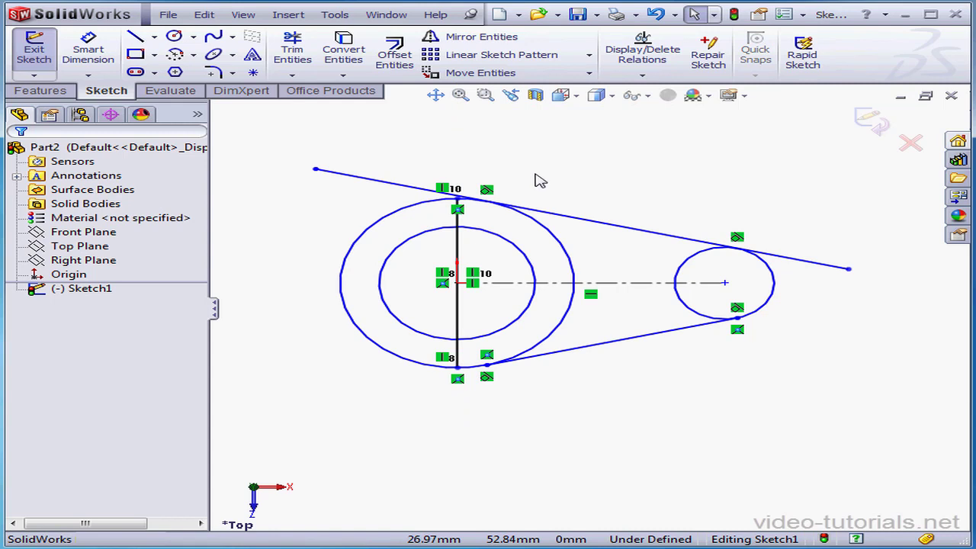
Step: Dimension the small circle's diameter and set it to 30 mm
left_click(88, 52)
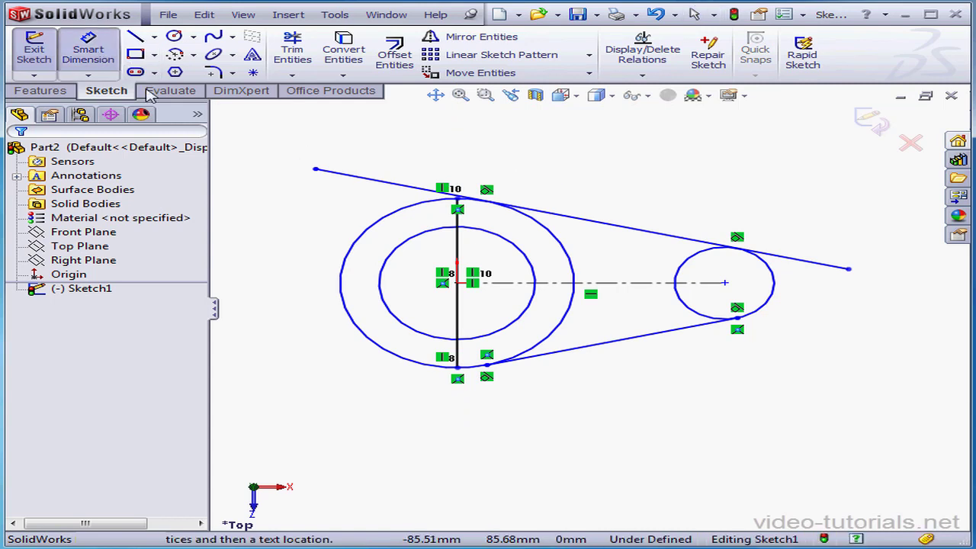
left_click(767, 311)
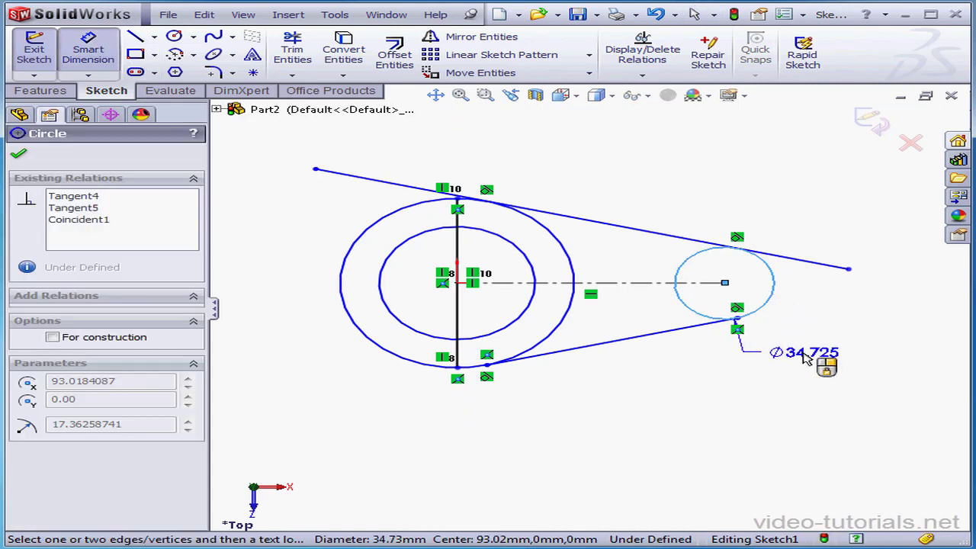
left_click(806, 360)
type("3")
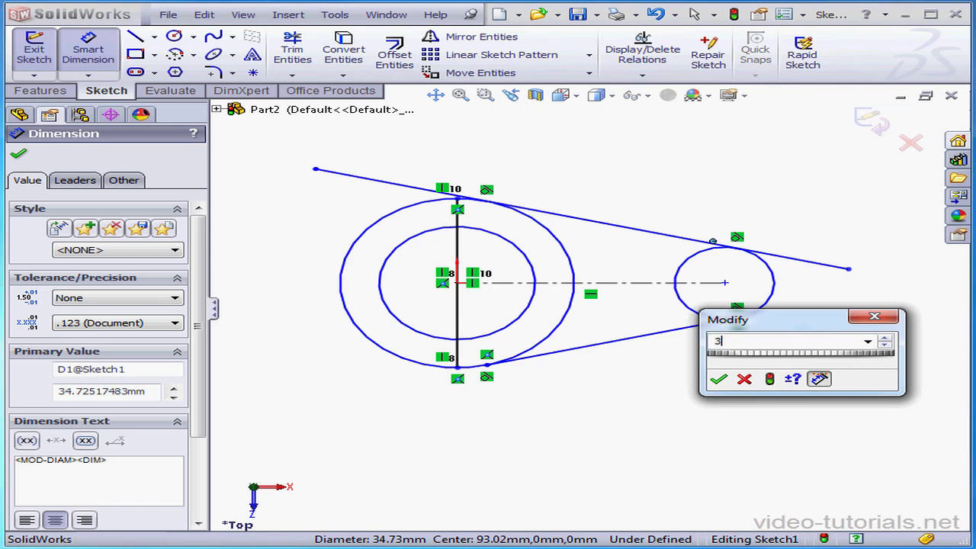
type("0")
left_click(718, 379)
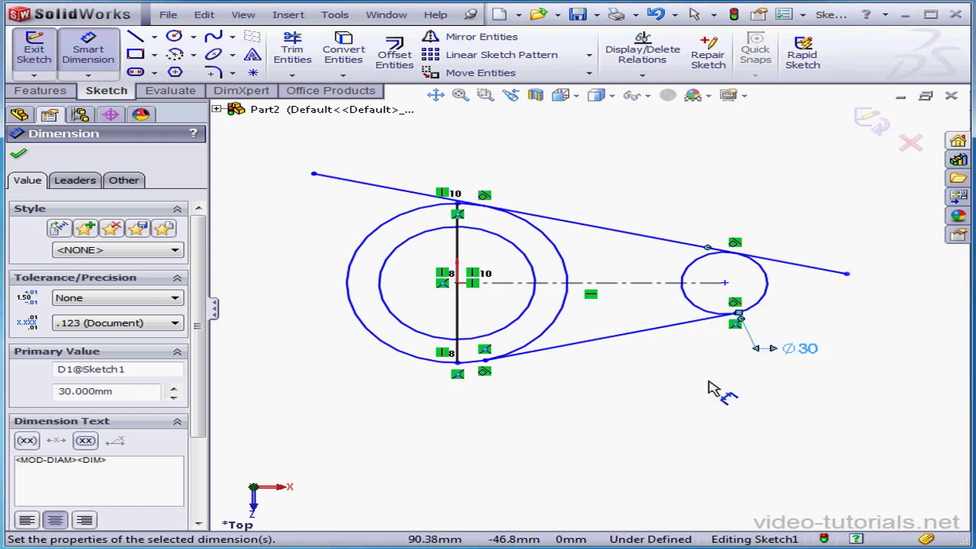
Step: Dimension the larger concentric circle's diameter and set it to 70 mm
left_click(554, 348)
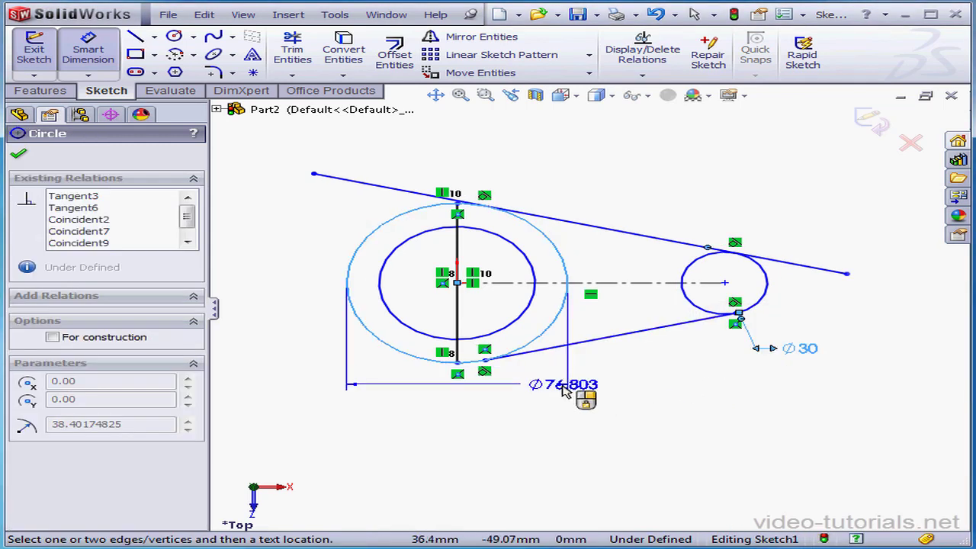
left_click(577, 398)
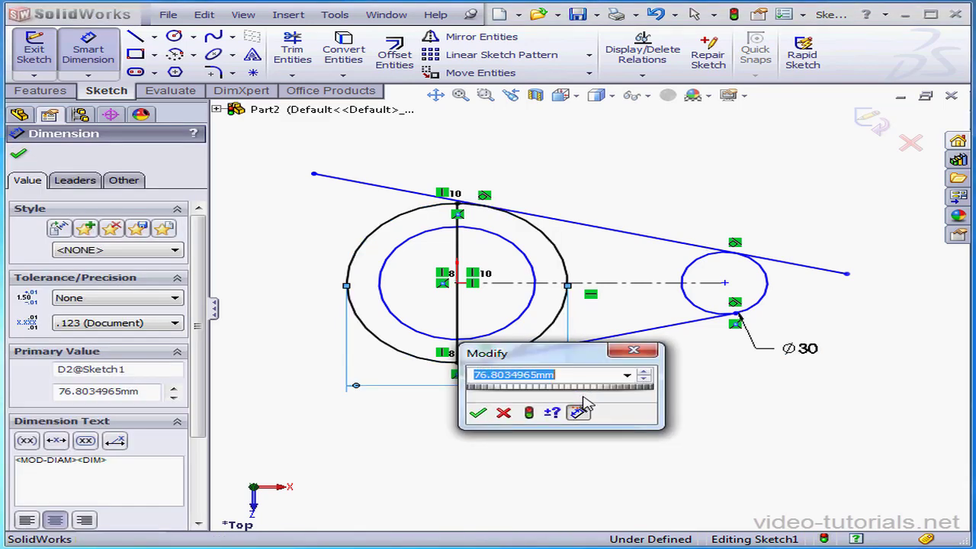
type("7")
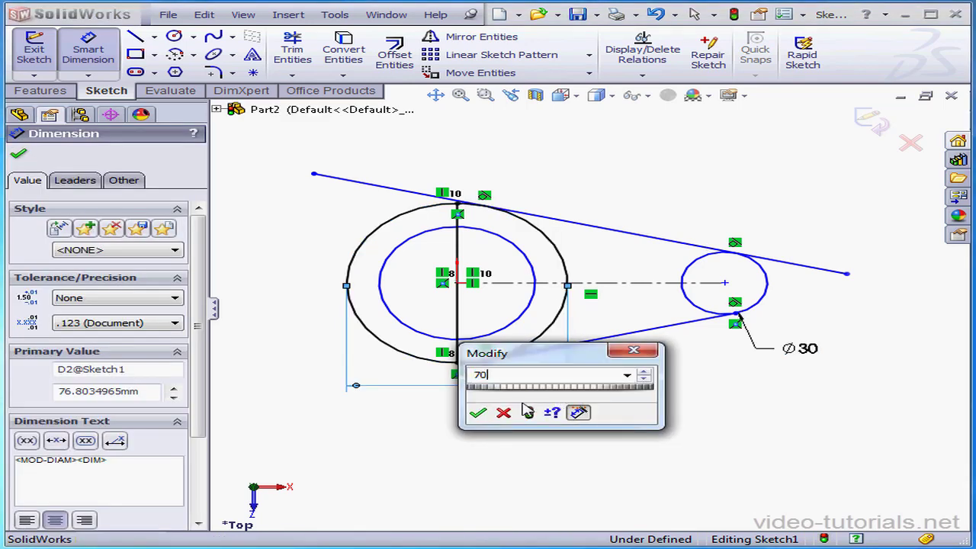
type("0")
left_click(477, 412)
Step: Dimension the inner concentric circle's diameter and set it to 50 mm
left_click(522, 331)
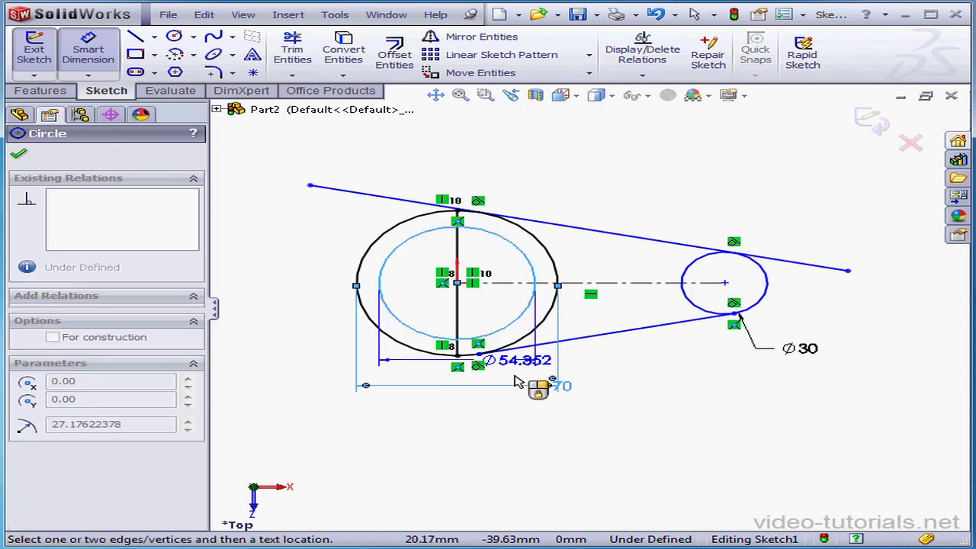
left_click(512, 429)
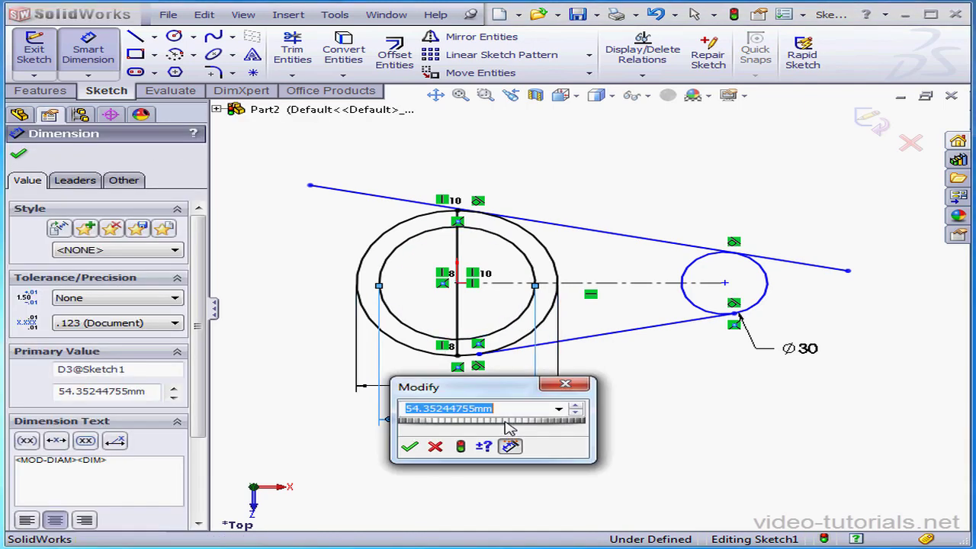
type("50")
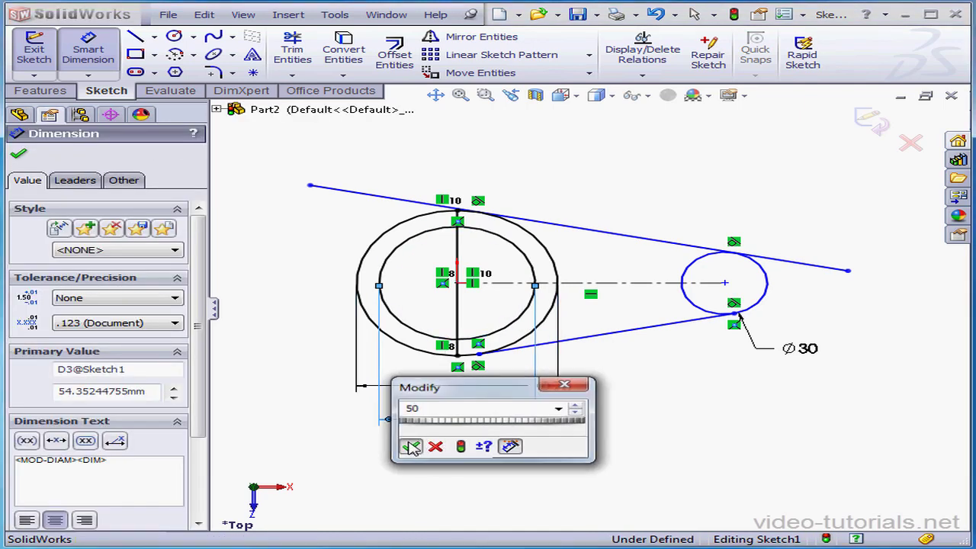
left_click(409, 446)
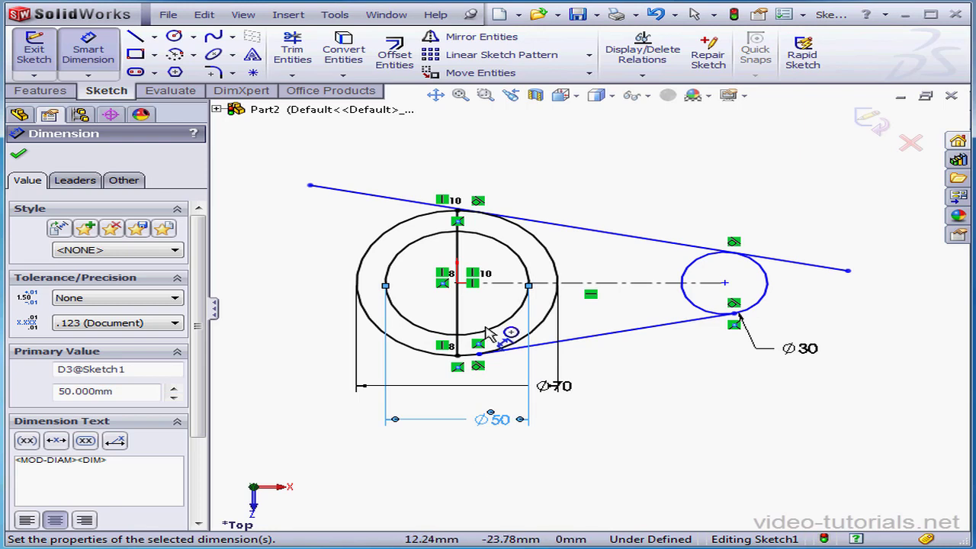
Step: Dimension the horizontal distance from the origin to the small circle's center as 100 mm, and move the 70 mm diameter dimension below the 50 mm one
left_click(457, 283)
left_click(724, 283)
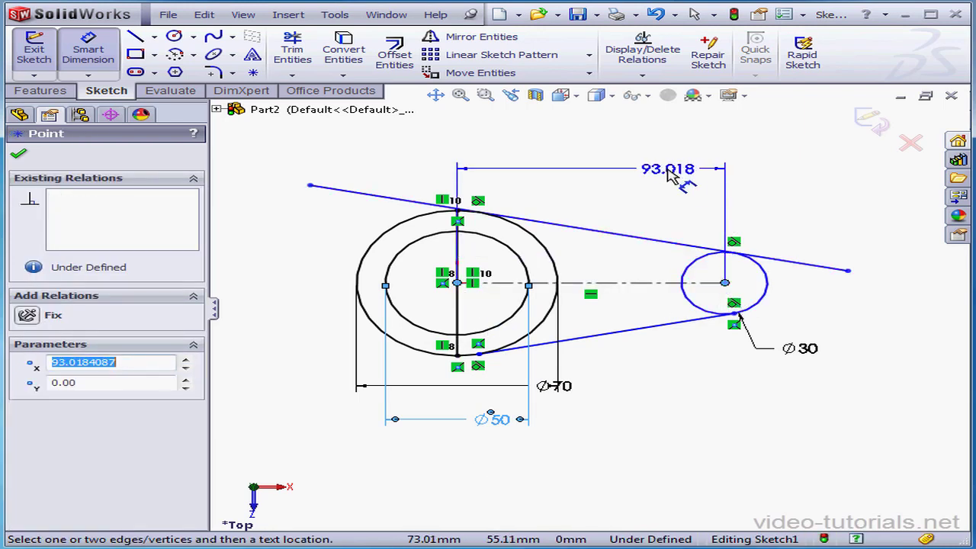
left_click(665, 165)
type("100")
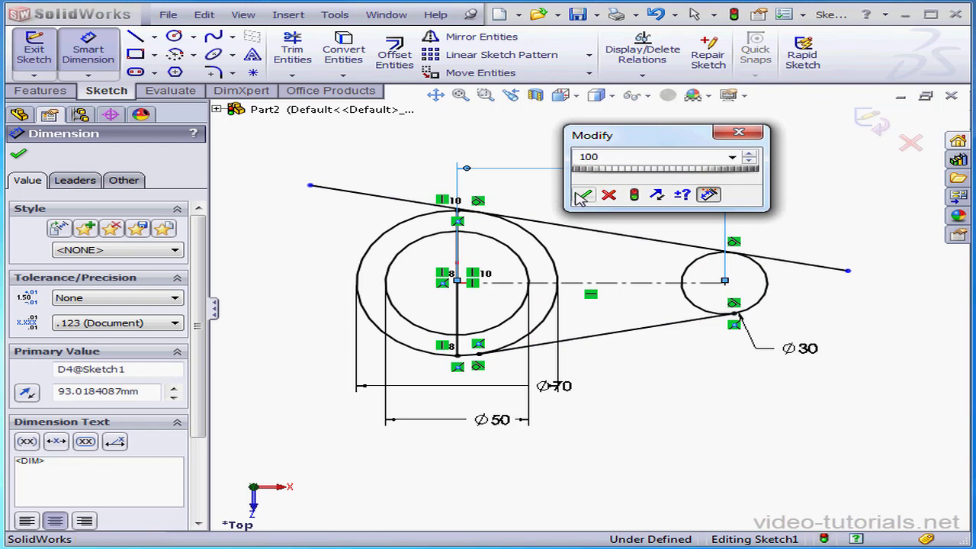
left_click(582, 196)
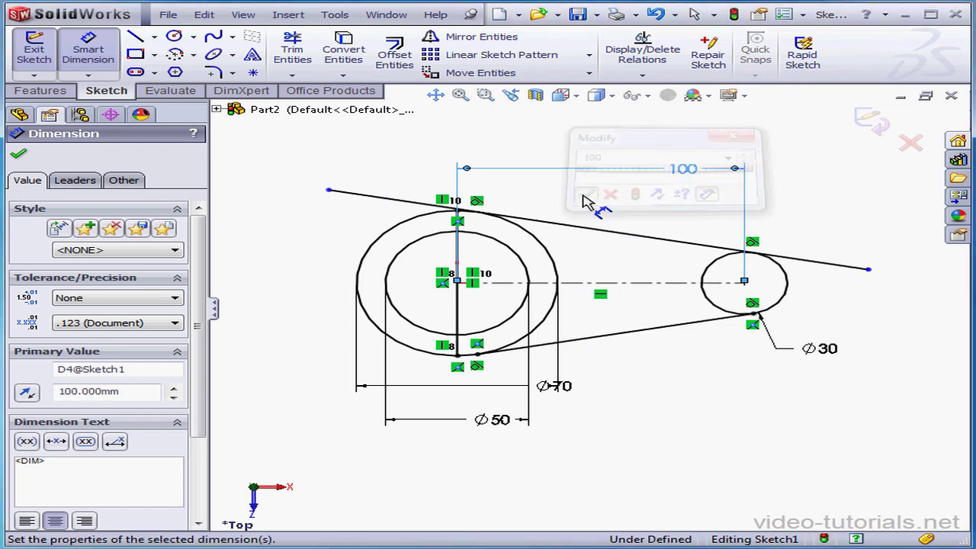
mouse_move(557, 388)
left_mouse_down()
mouse_move(544, 444)
mouse_move(482, 460)
left_mouse_up()
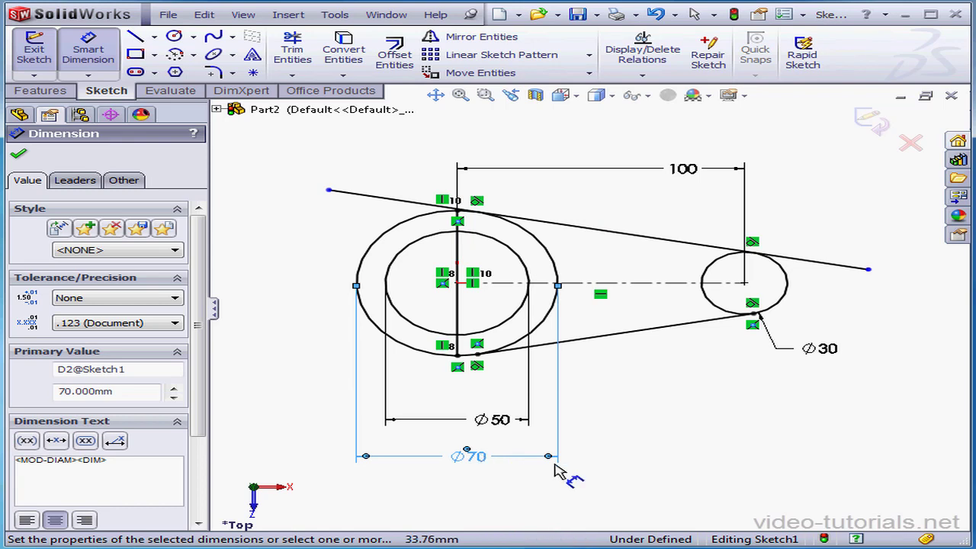
Step: Trim the left halves of both concentric circles, the vertical line inside the inner circle, and the upper tangent line's left overhang
left_click(296, 48)
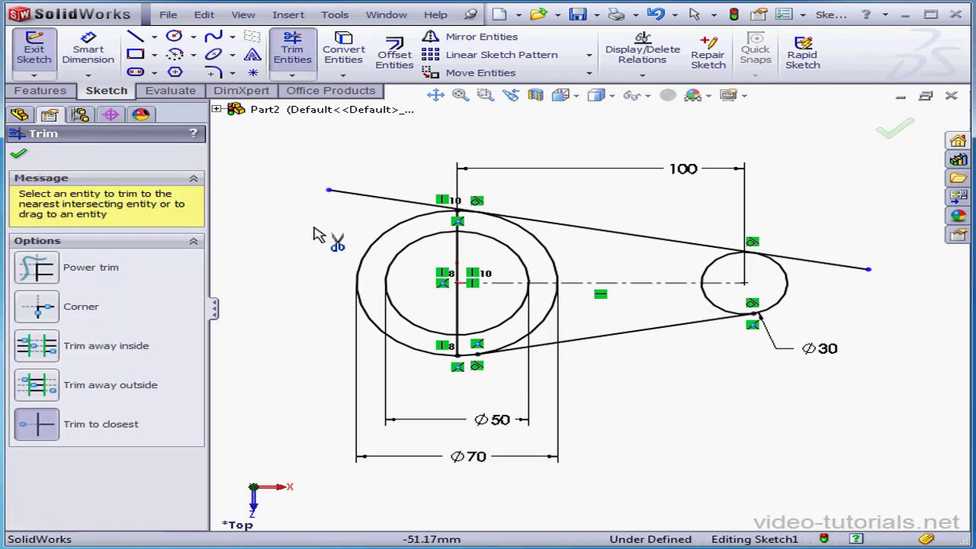
left_click(369, 252)
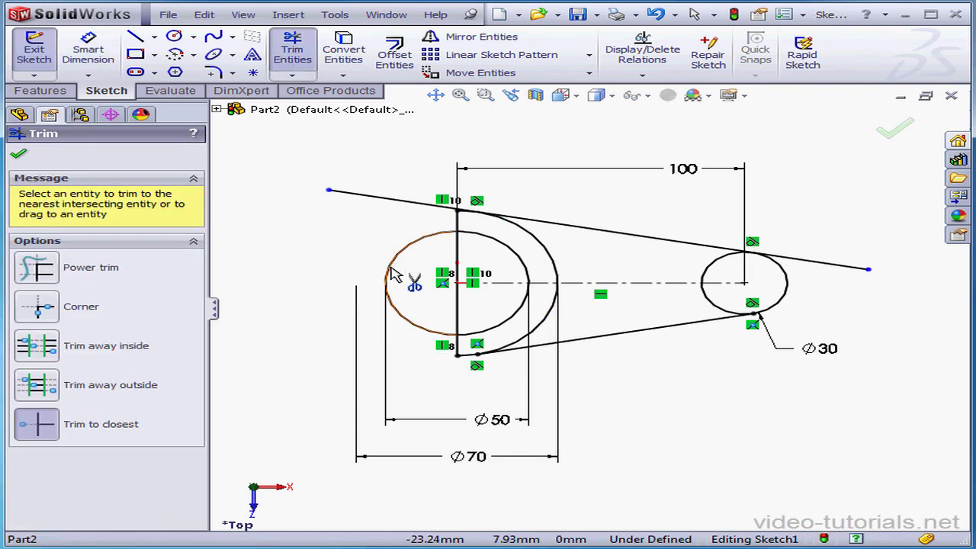
left_click(391, 275)
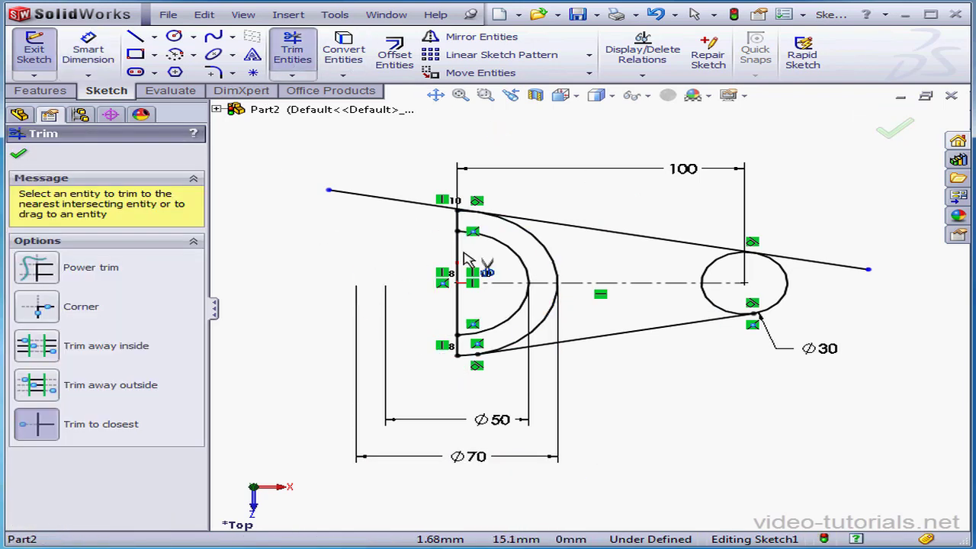
left_click(459, 308)
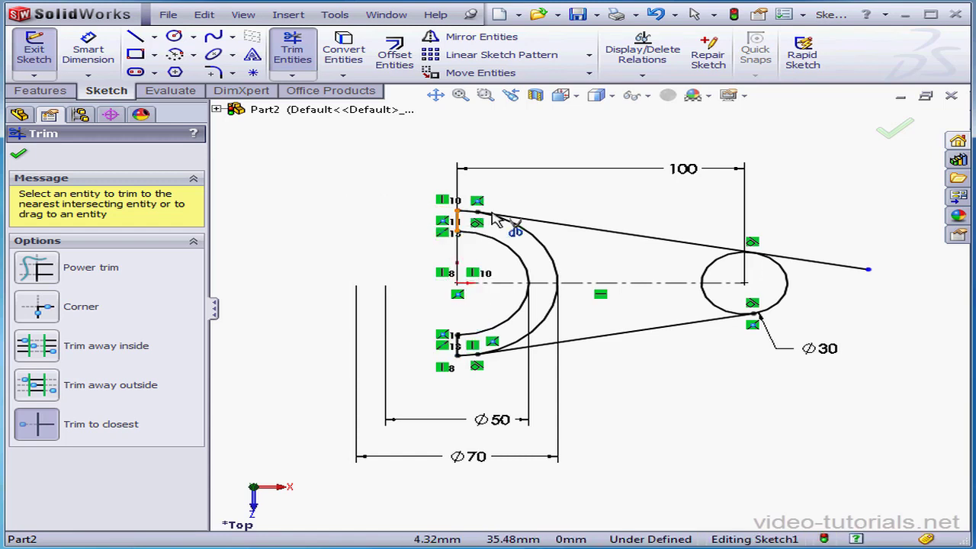
Step: Trim the upper tangent line's right overhang and the small circle's inner arc between the tangent lines, and exit the sketch
left_click(800, 263)
left_click(709, 291)
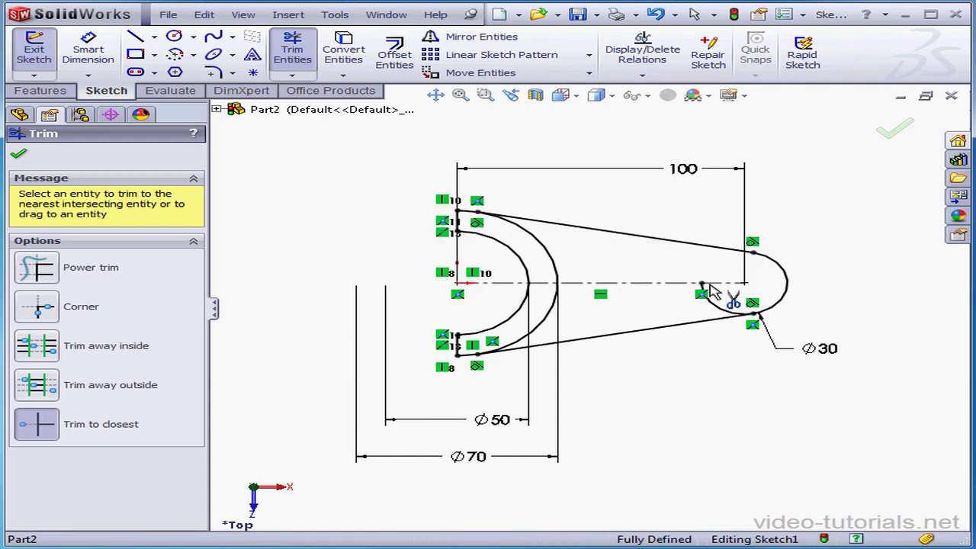
left_click(720, 305)
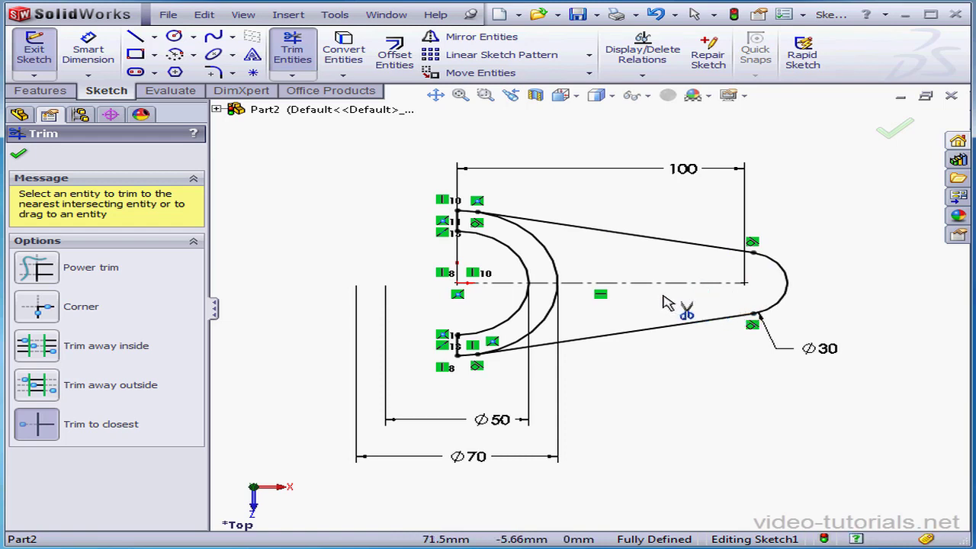
left_click(893, 131)
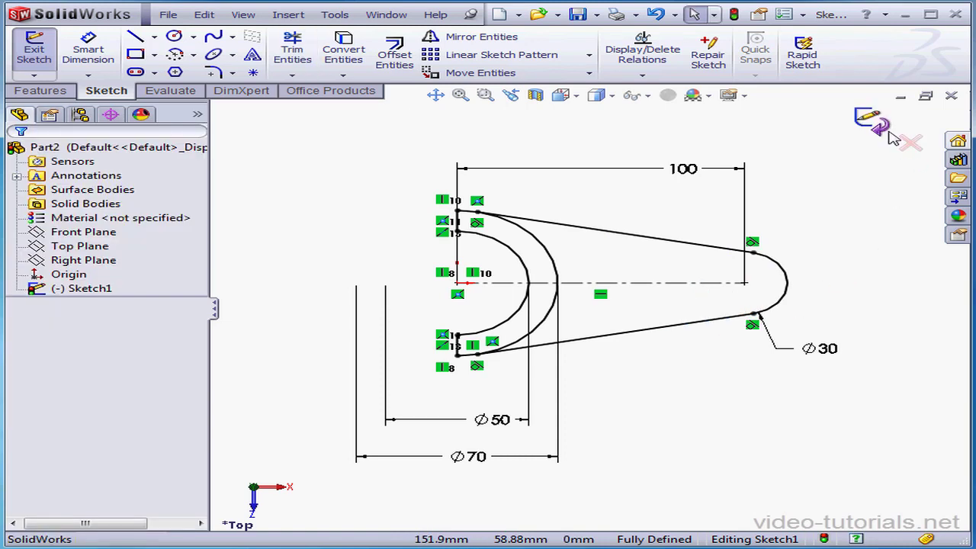
left_click(882, 129)
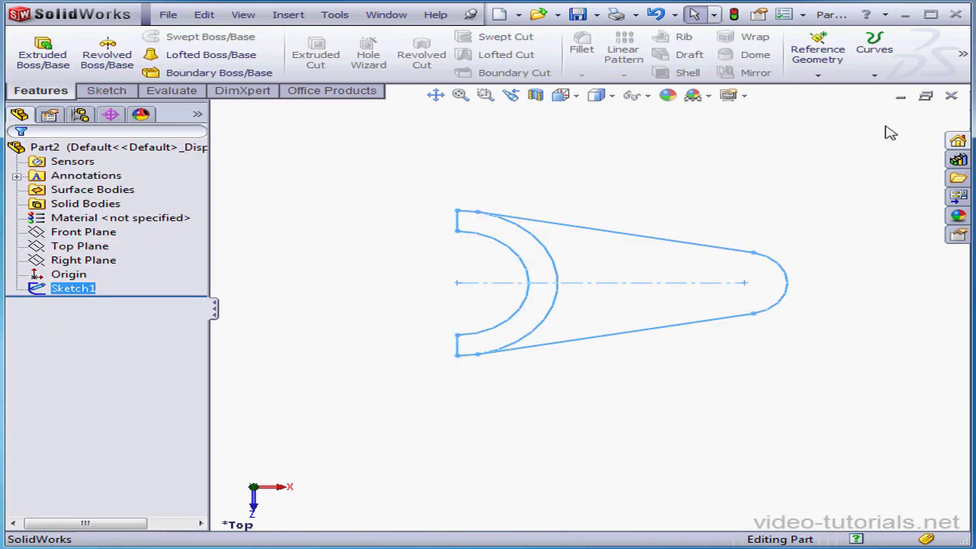
Step: In isometric view, extrude the tapered region between the outer arc and the small end arc 10 mm with the Mid Plane end condition
left_click(564, 96)
left_click(588, 114)
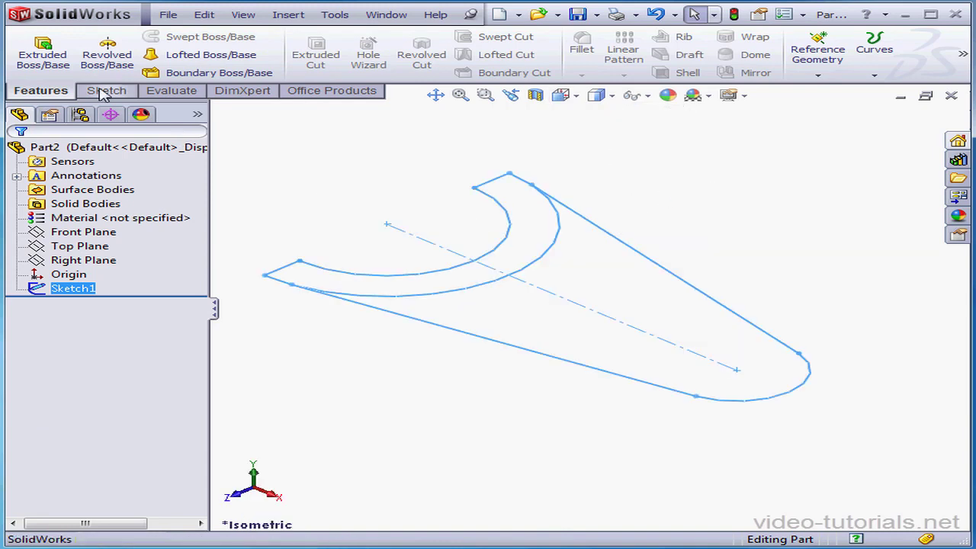
left_click(54, 58)
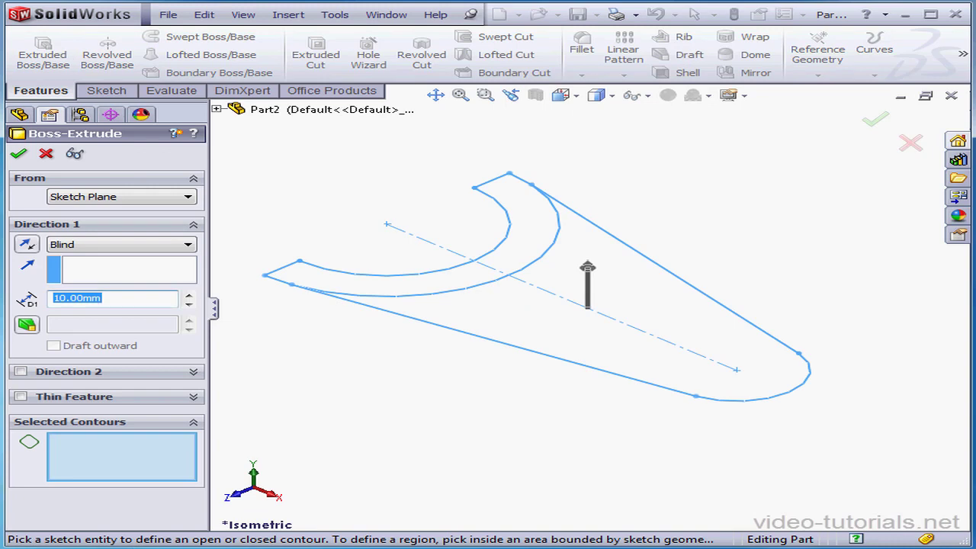
left_click(533, 347)
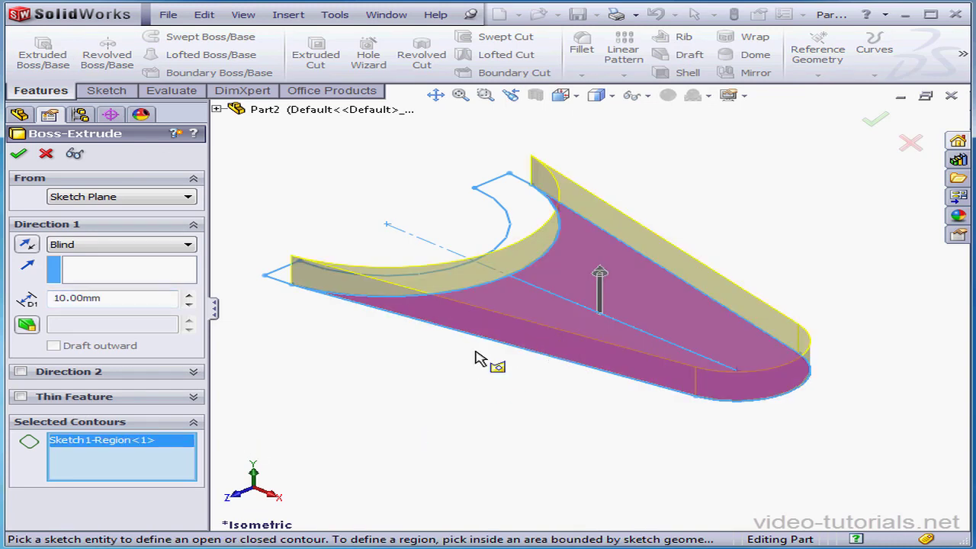
left_click(188, 245)
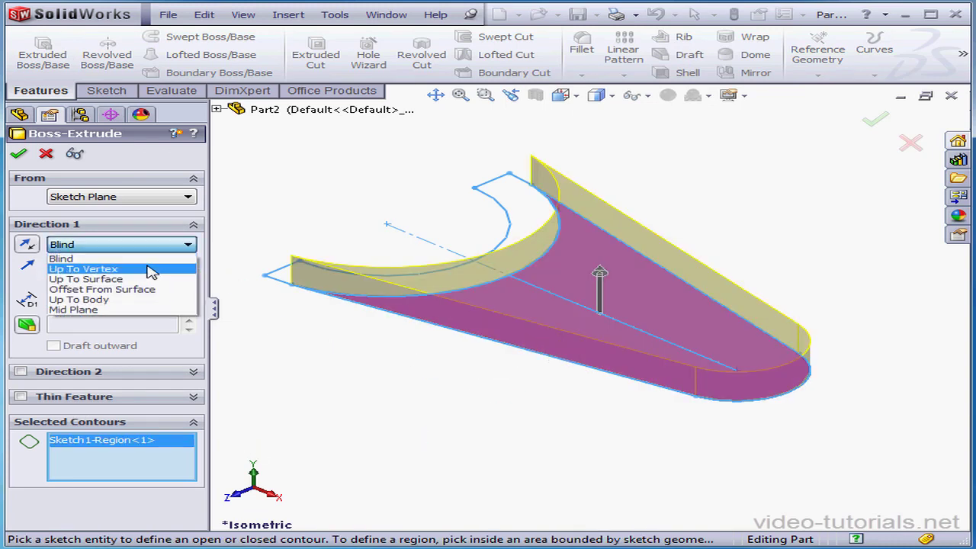
left_click(125, 308)
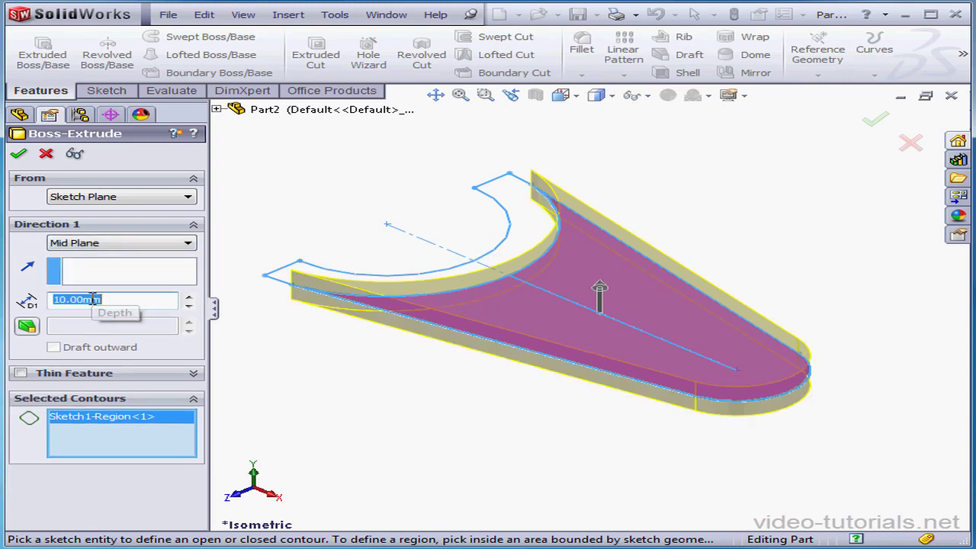
left_click(18, 153)
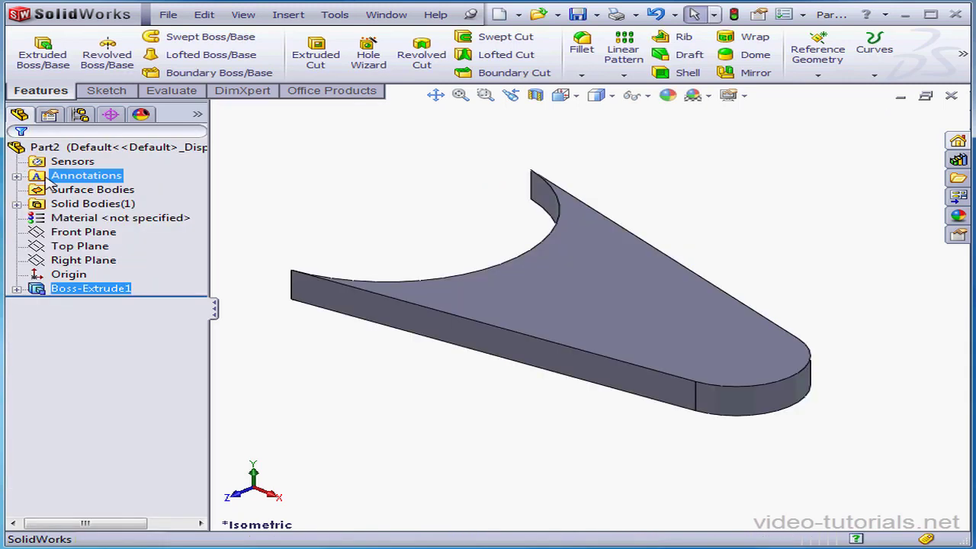
Step: Reuse Sketch1 to extrude both half-ring regions 15 mm with the Mid Plane end condition, merged with the tapered body
left_click(56, 53)
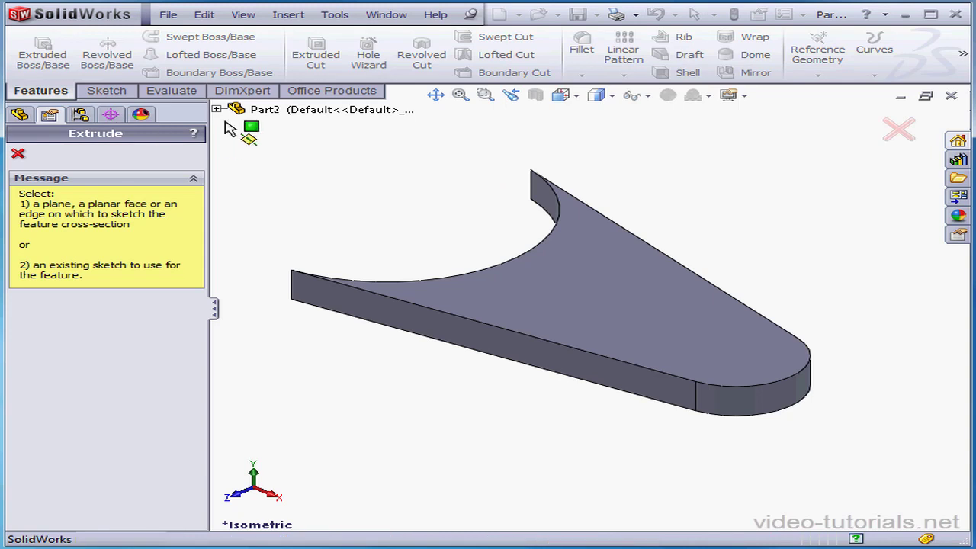
left_click(237, 251)
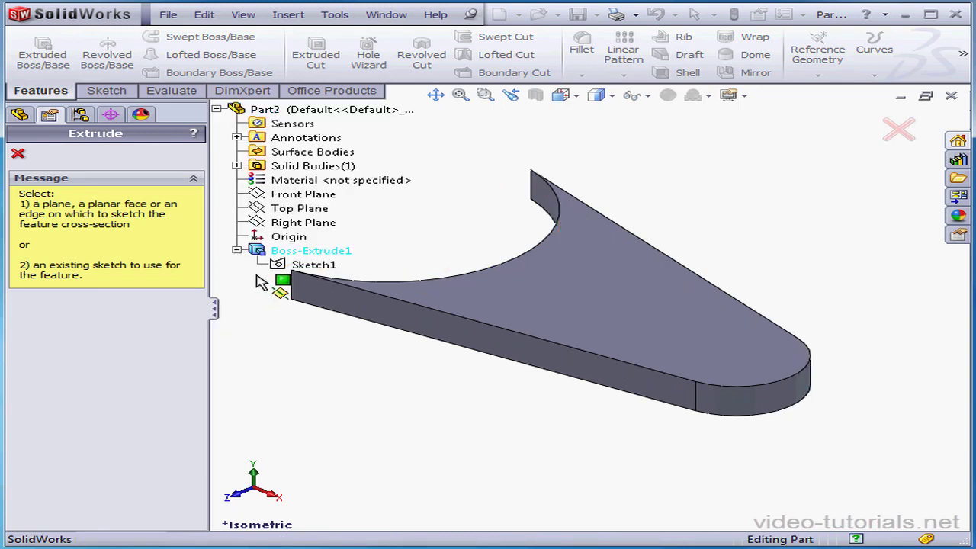
left_click(276, 264)
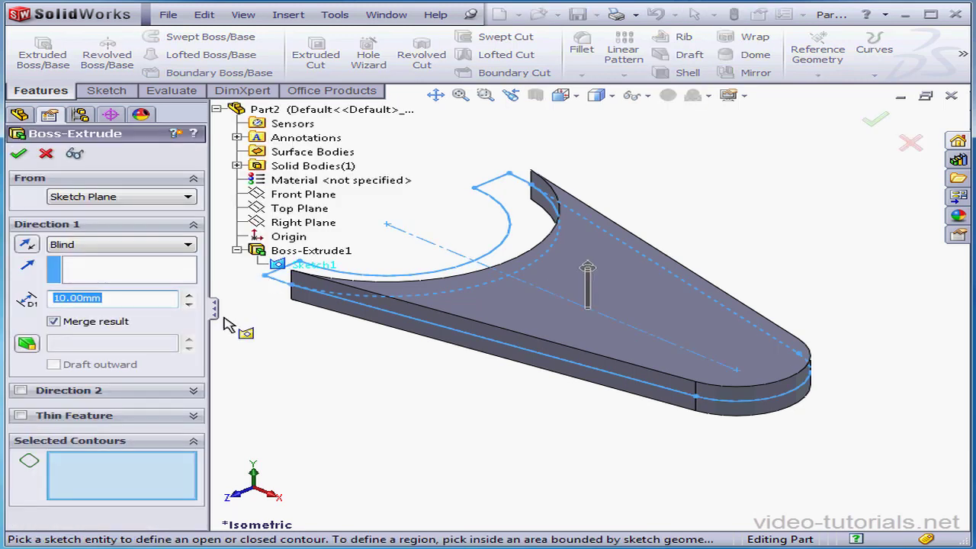
left_click(473, 281)
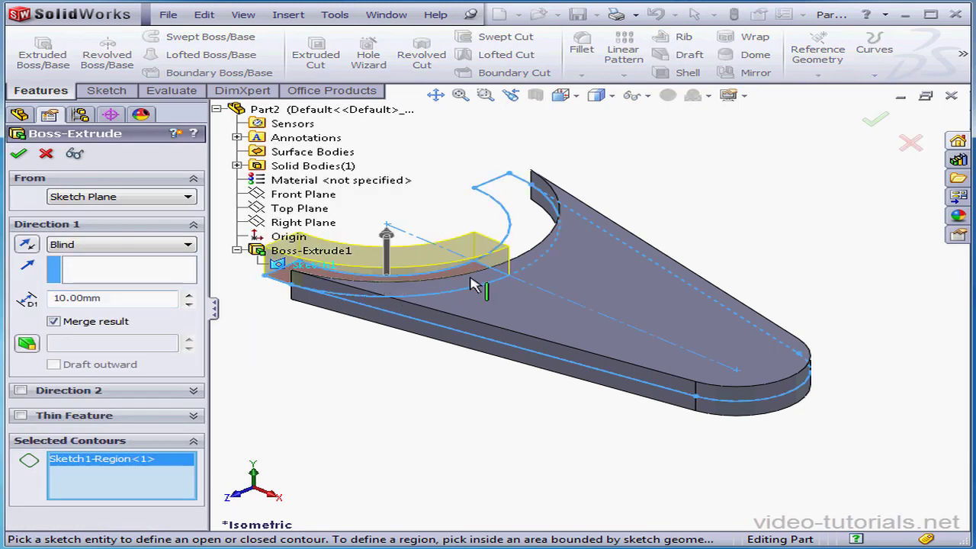
left_click(545, 229)
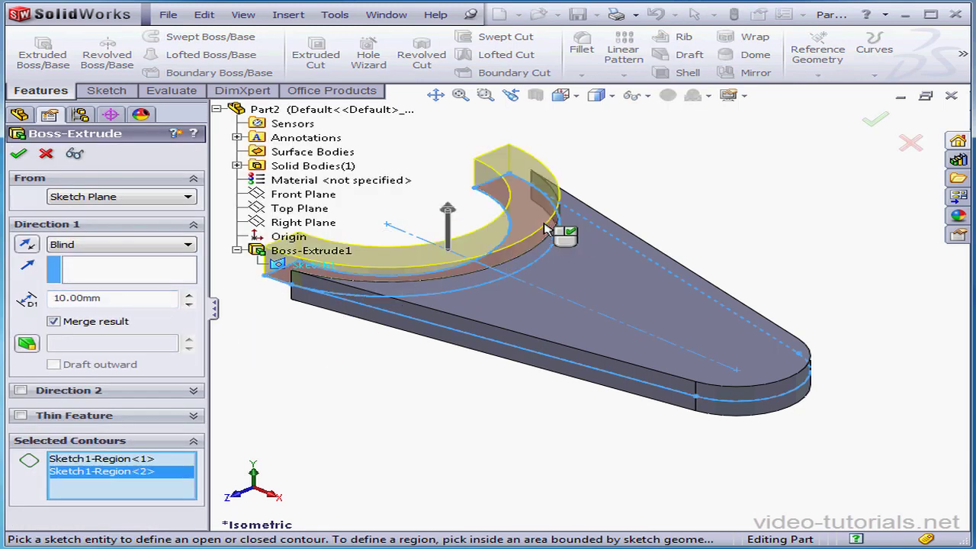
left_click(191, 246)
left_click(109, 323)
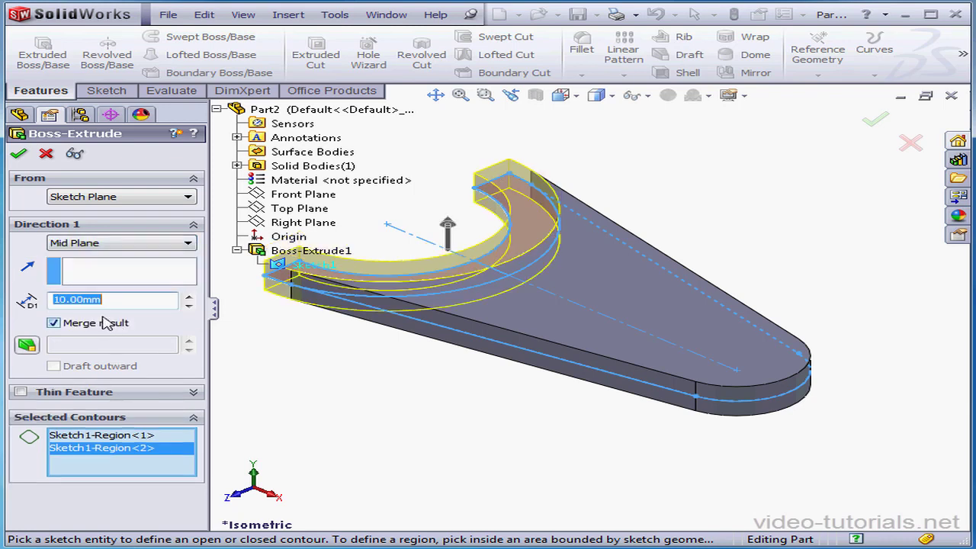
type("15")
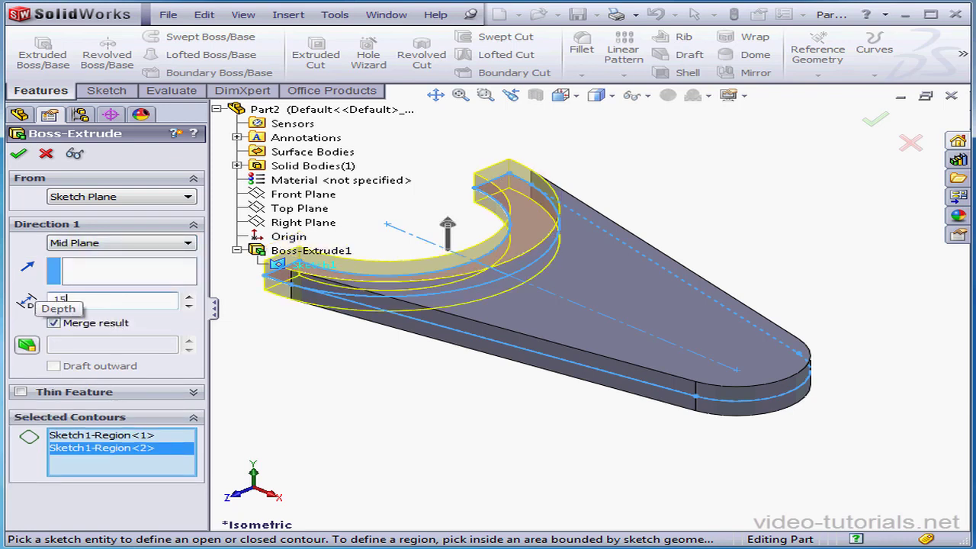
left_click(19, 153)
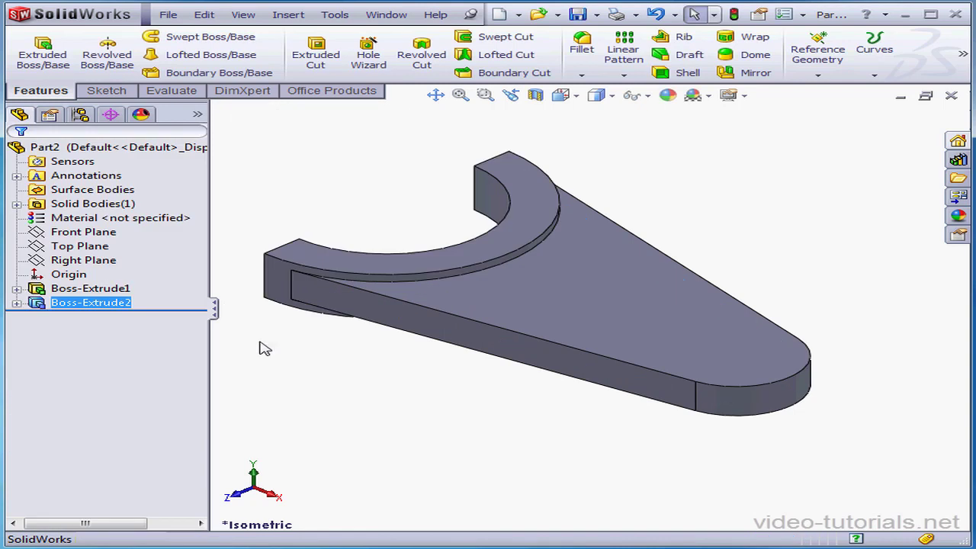
Step: Mirror the merged arm and half-ring body about the half ring's flat end face, with Merge solids enabled
left_click(435, 94)
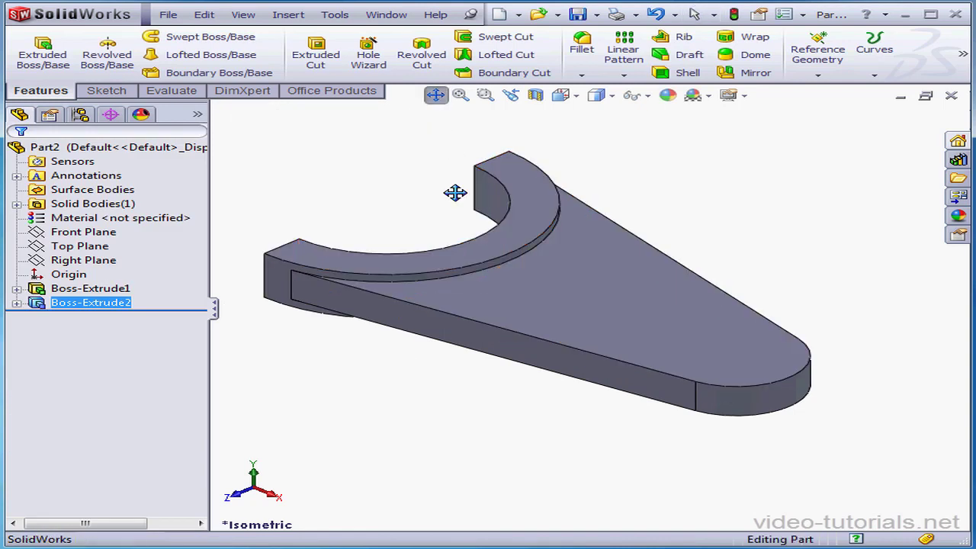
left_click_drag(475, 218, 615, 322)
left_click(436, 97)
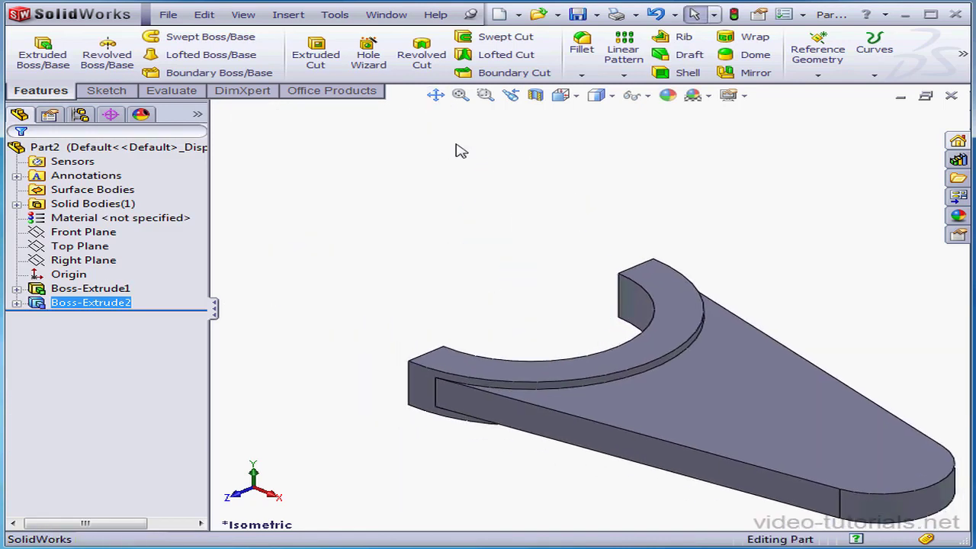
left_click(440, 199)
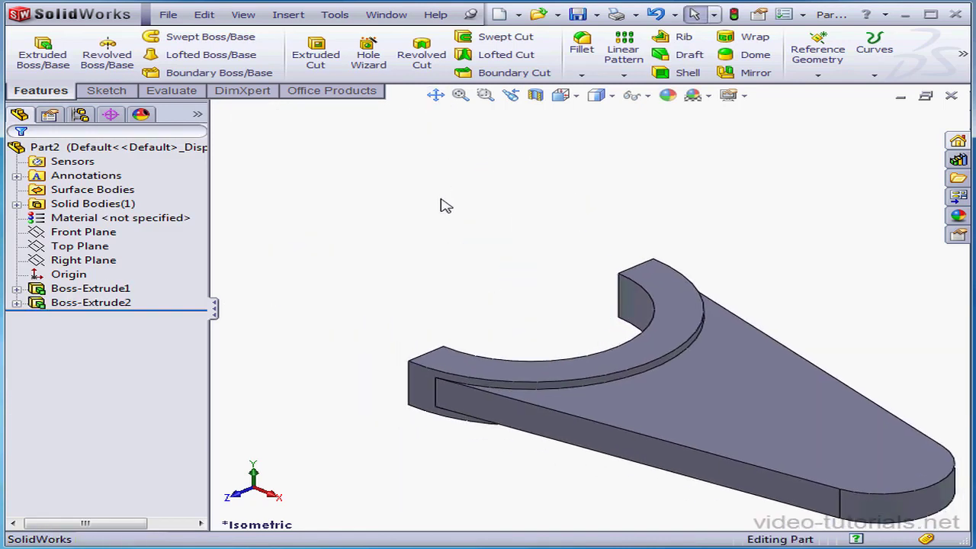
left_click(761, 77)
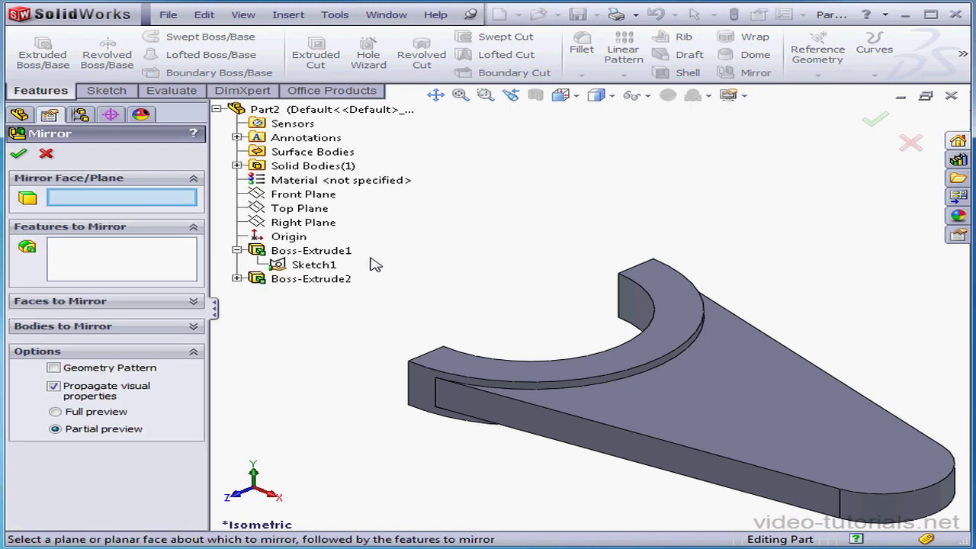
right_click(623, 300)
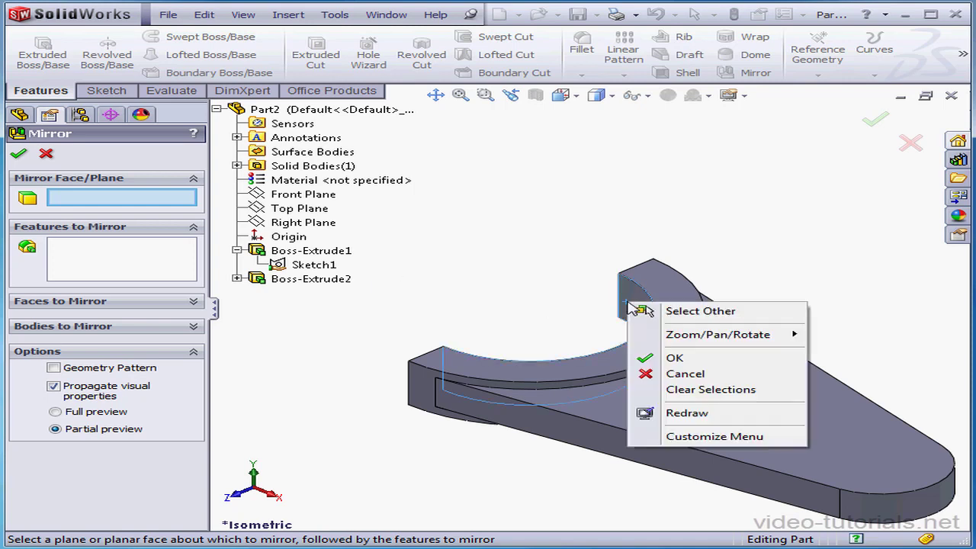
left_click(648, 310)
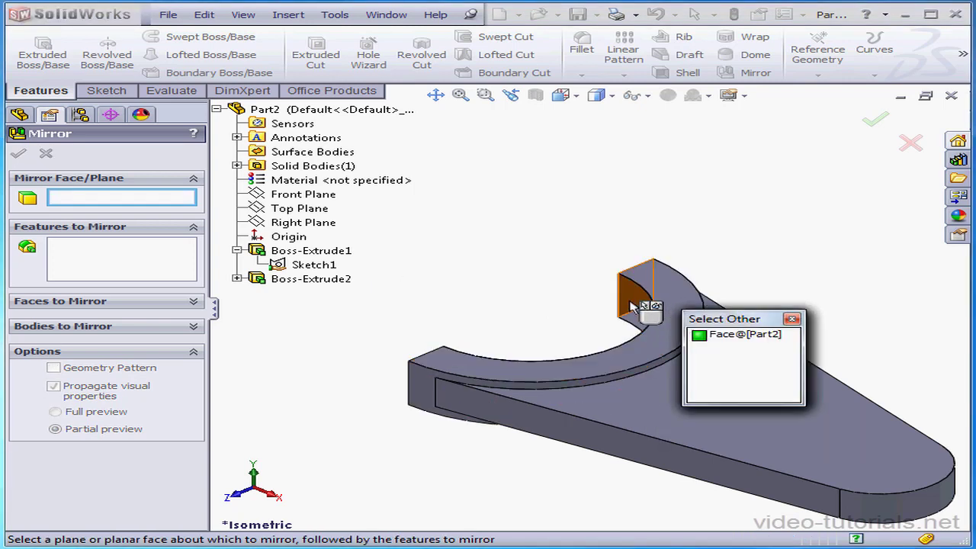
left_click(621, 303)
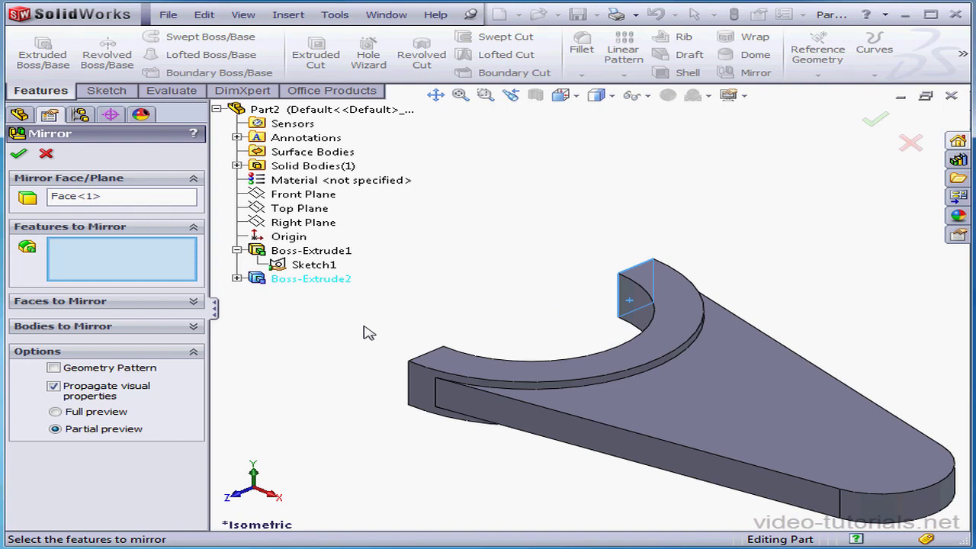
left_click(193, 326)
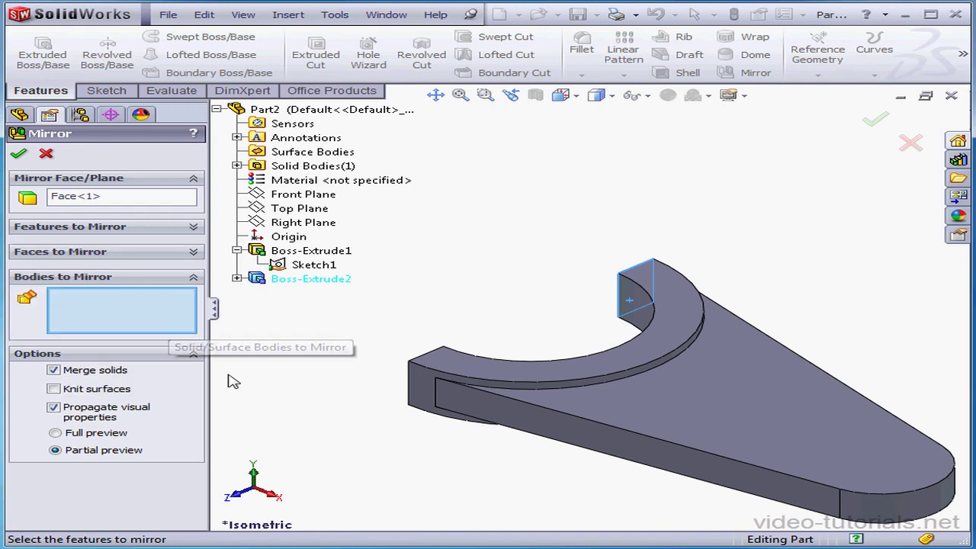
left_click(695, 433)
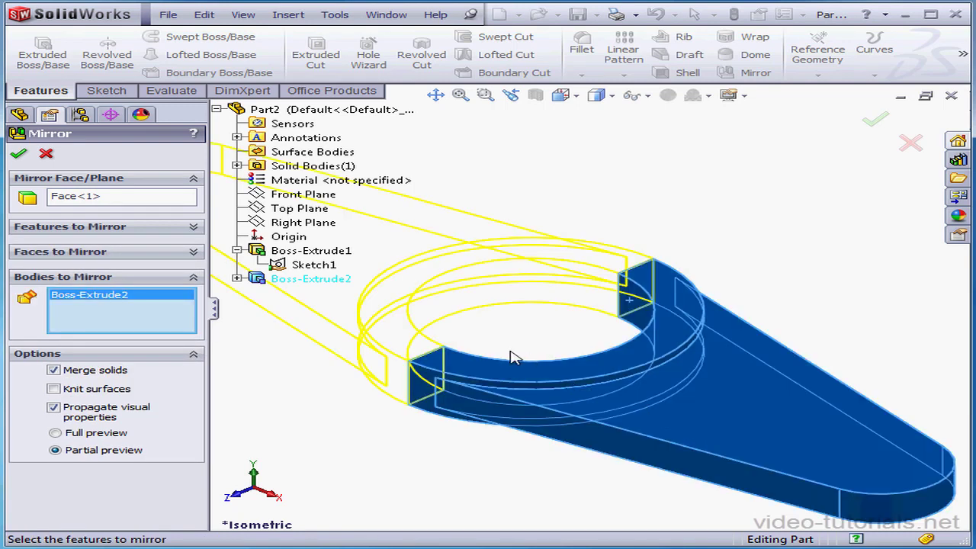
left_click(18, 154)
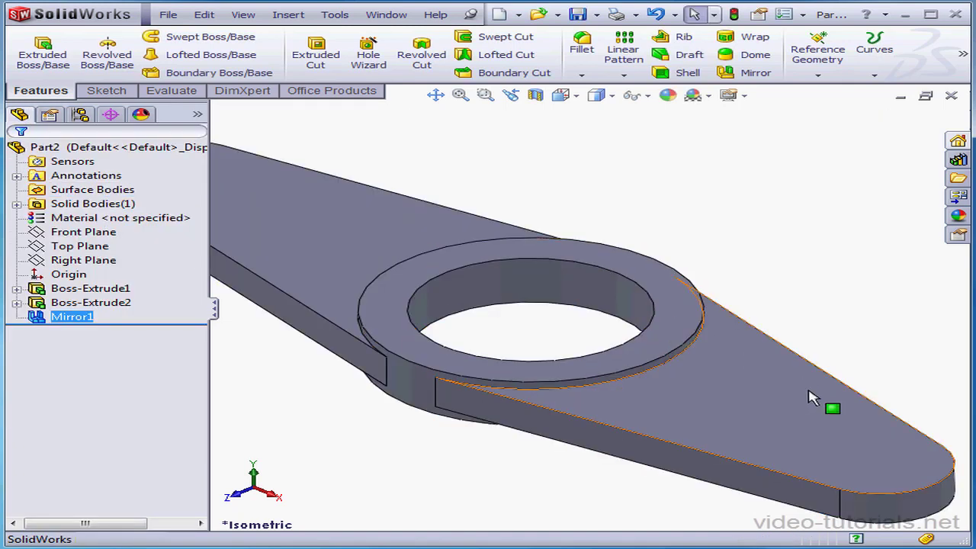
Step: Start a sketch on the Top Plane and draw a circle about 16 mm in diameter, centred on the original arm's rounded end
right_click(98, 250)
left_click(111, 226)
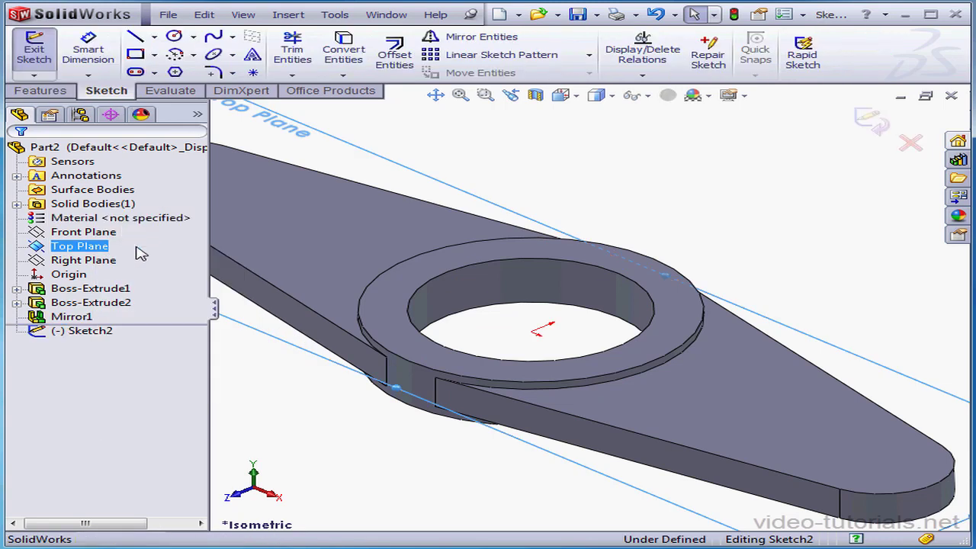
left_click(174, 37)
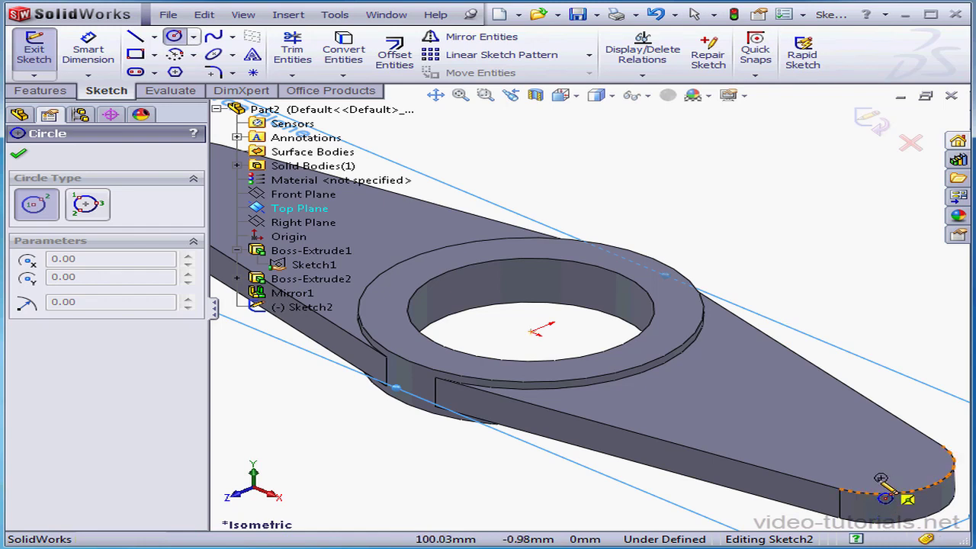
left_click(880, 478)
left_click(911, 480)
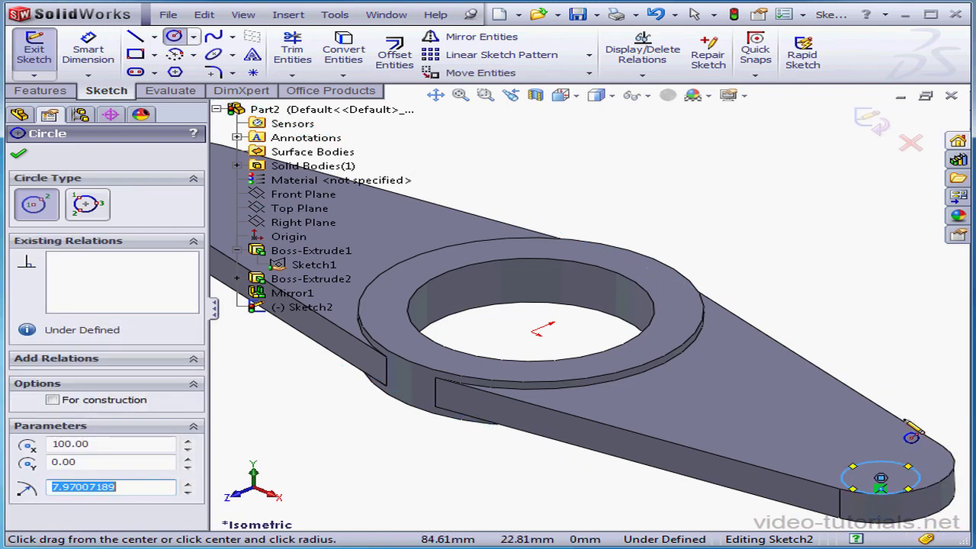
Step: Set the arm-end circle's diameter to 20 mm and exit the sketch
left_click(110, 52)
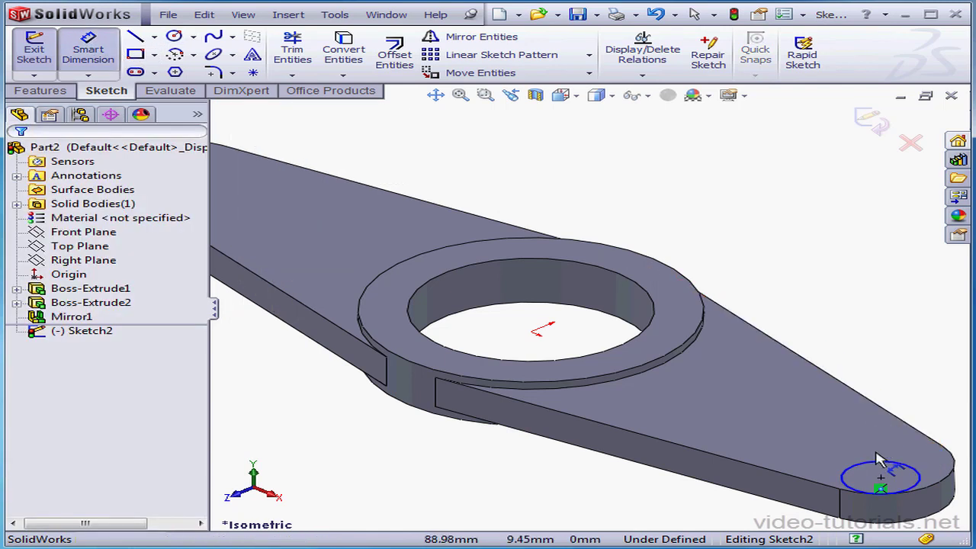
left_click(882, 465)
left_click(886, 392)
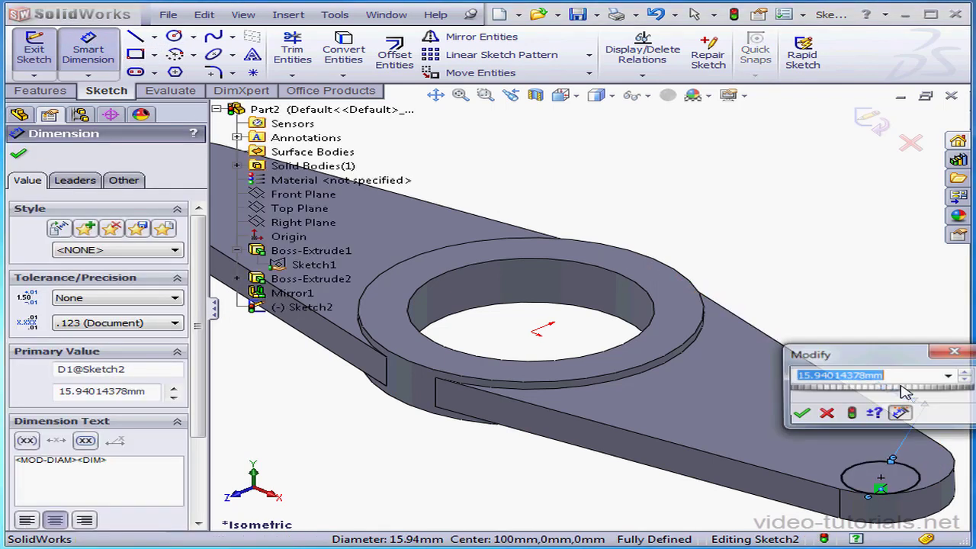
type("20")
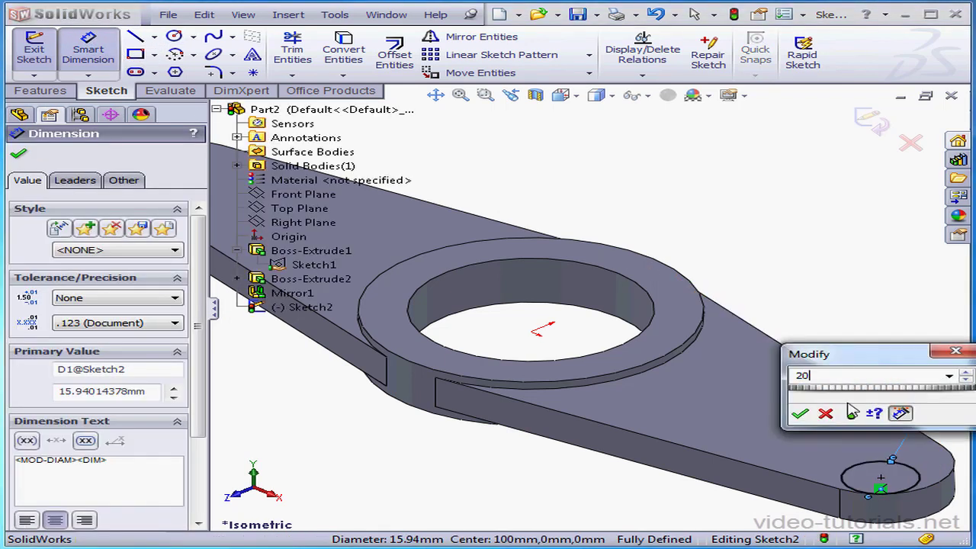
left_click(799, 412)
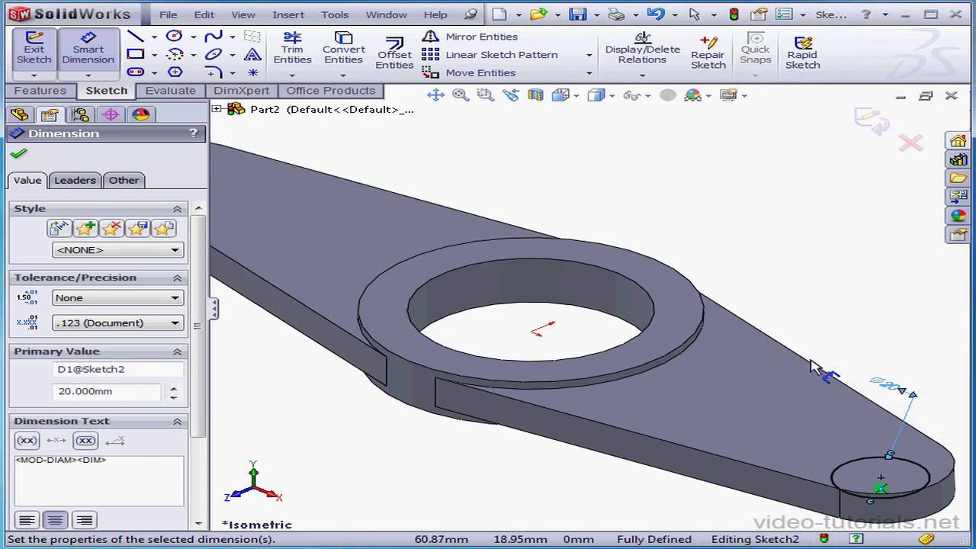
left_click(877, 123)
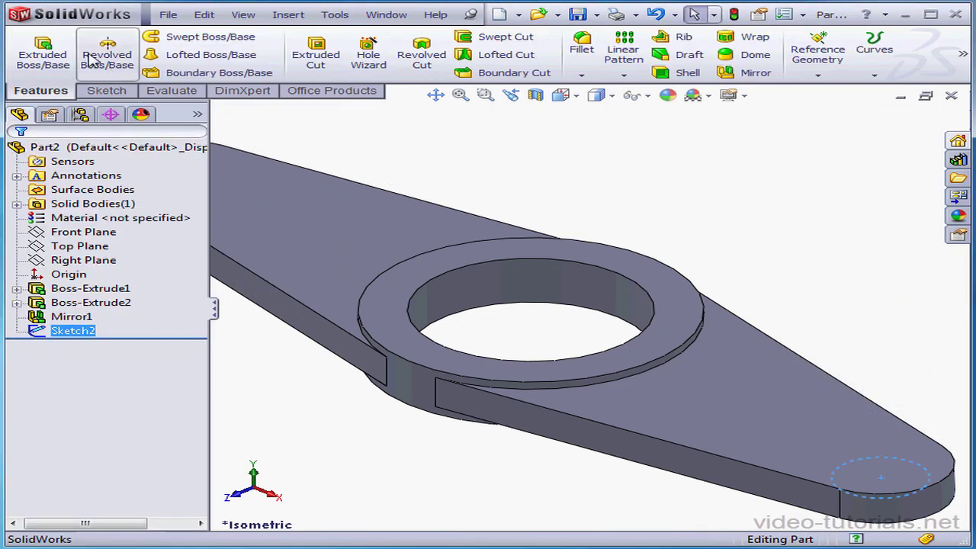
Step: Extrude the 20 mm circle 15 mm with the Mid Plane end condition, merged with the body
left_click(43, 53)
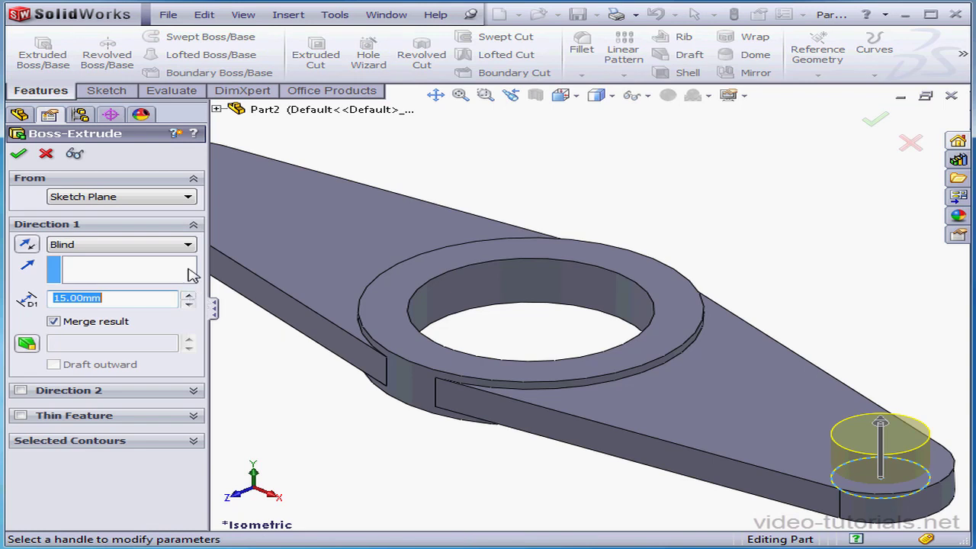
left_click(188, 244)
left_click(163, 320)
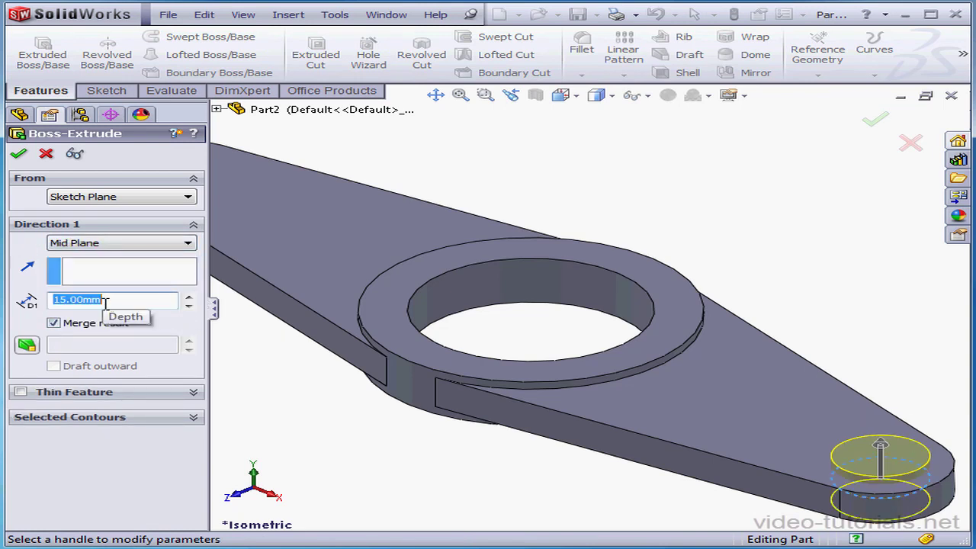
left_click(18, 153)
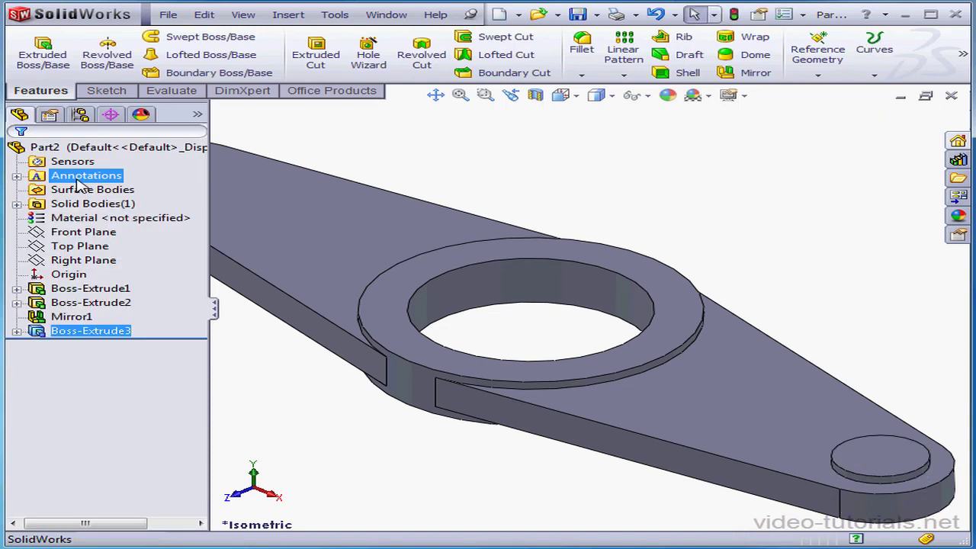
Step: Start a sketch on the round boss's upper face and draw a concentric circle about 10.5 mm in diameter
right_click(888, 456)
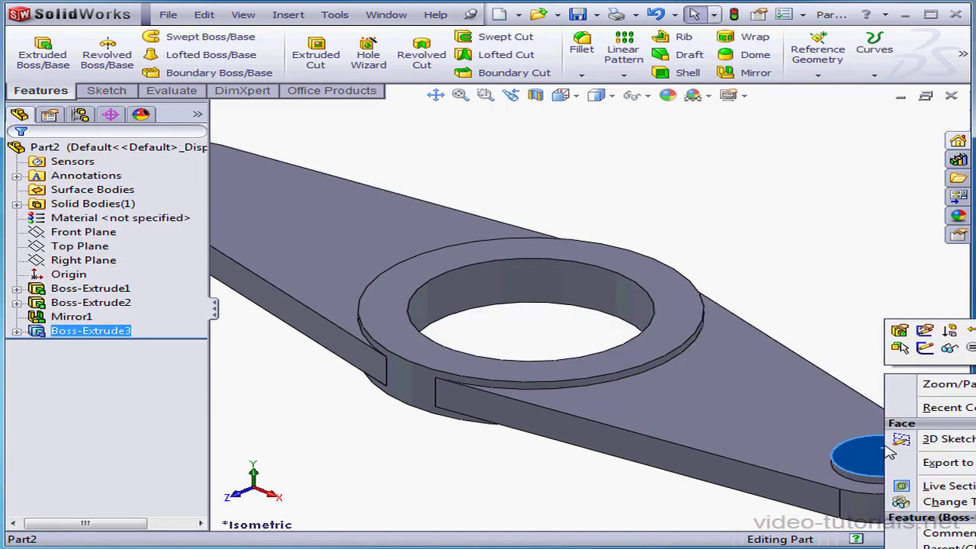
left_click(930, 353)
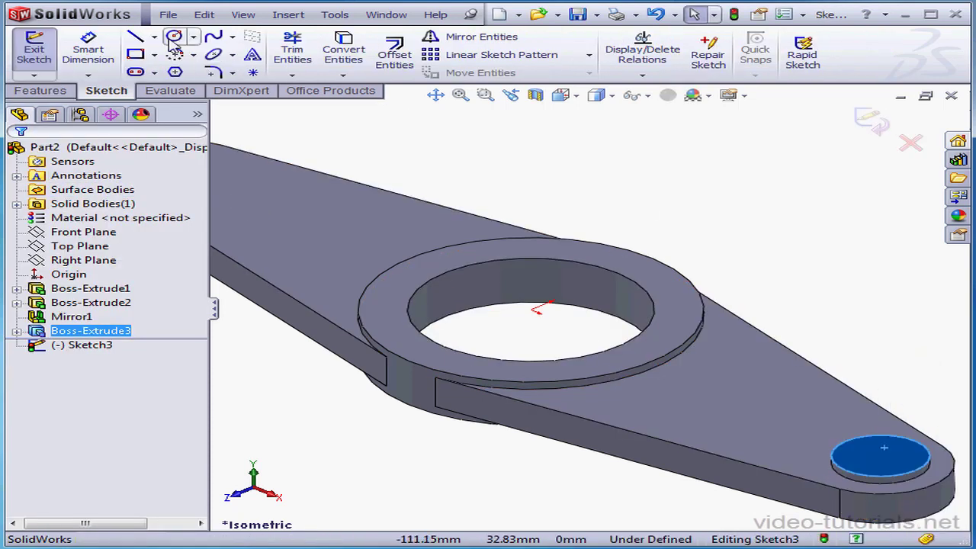
left_click(174, 37)
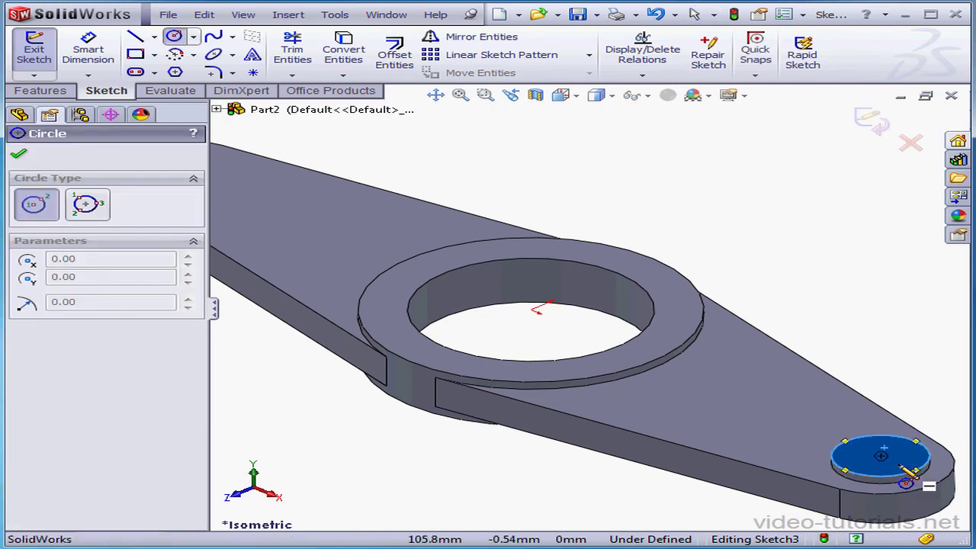
left_click(881, 455)
left_click(911, 465)
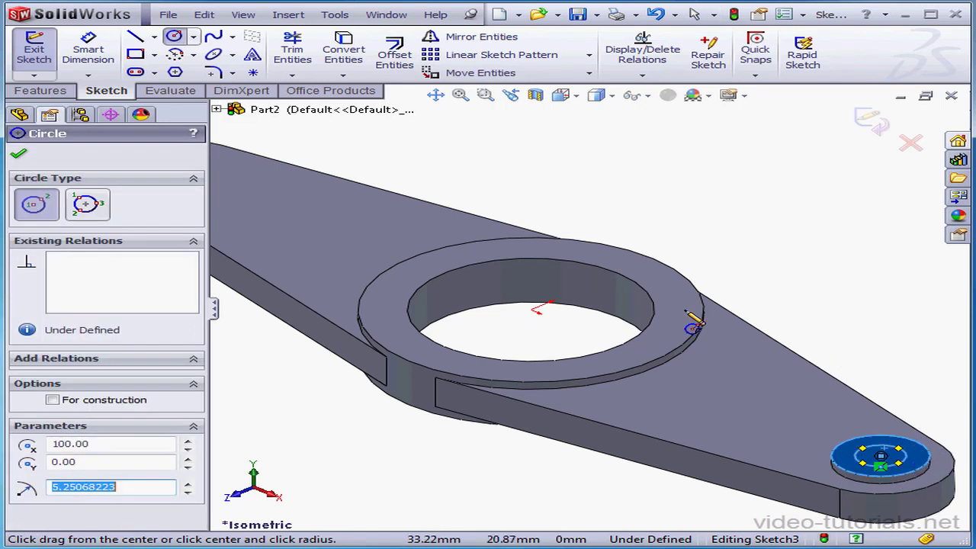
Step: Set the diameter of the circle on the boss face to 10 mm and exit the sketch
left_click(88, 50)
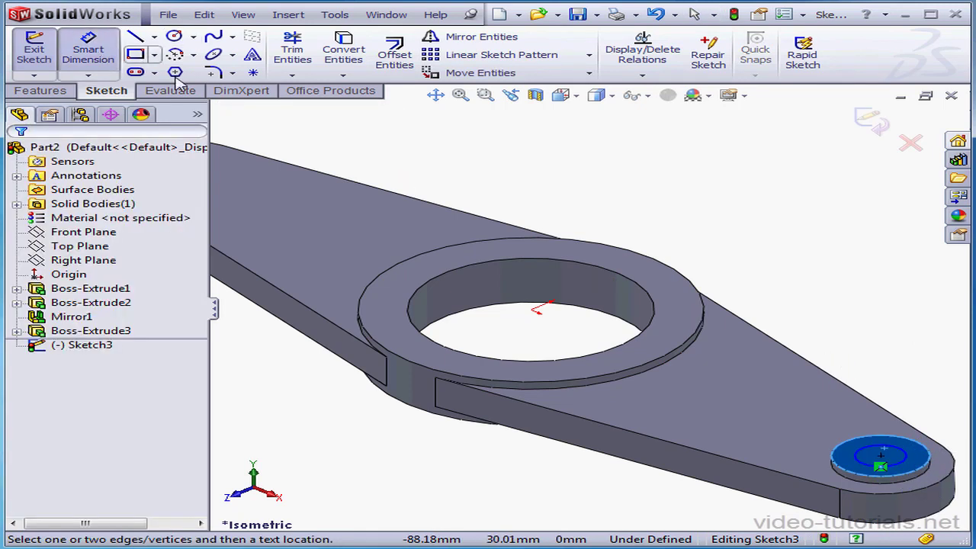
left_click(924, 455)
left_click(908, 386)
type("1")
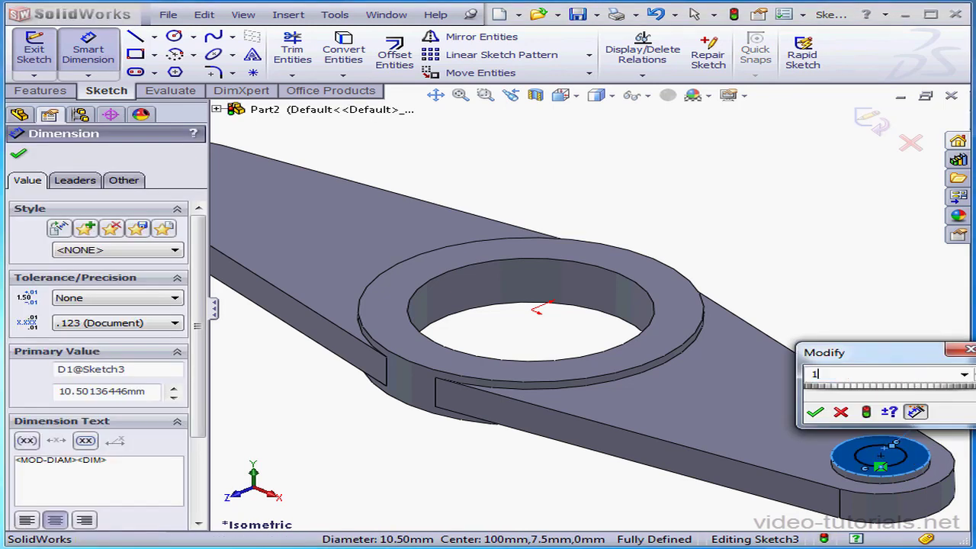
type("0")
left_click(815, 412)
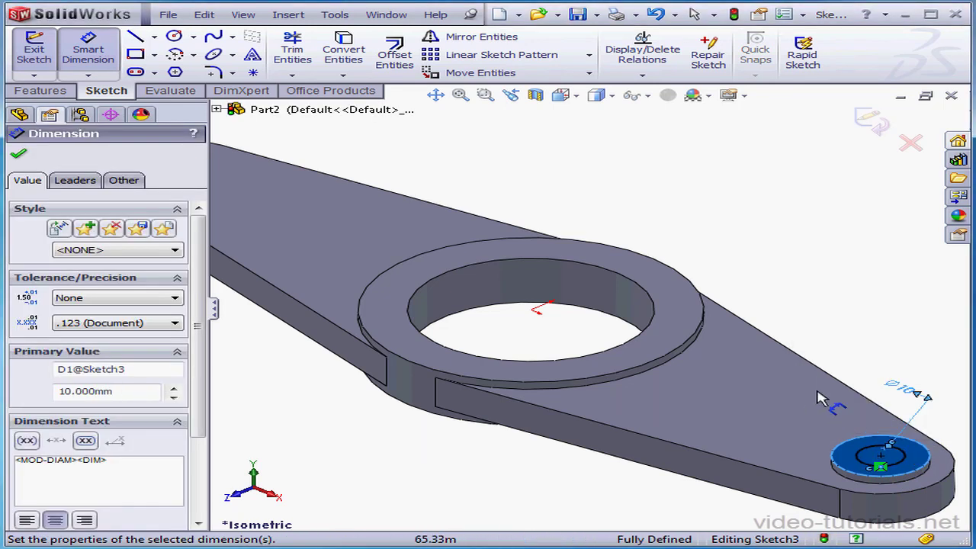
left_click(871, 122)
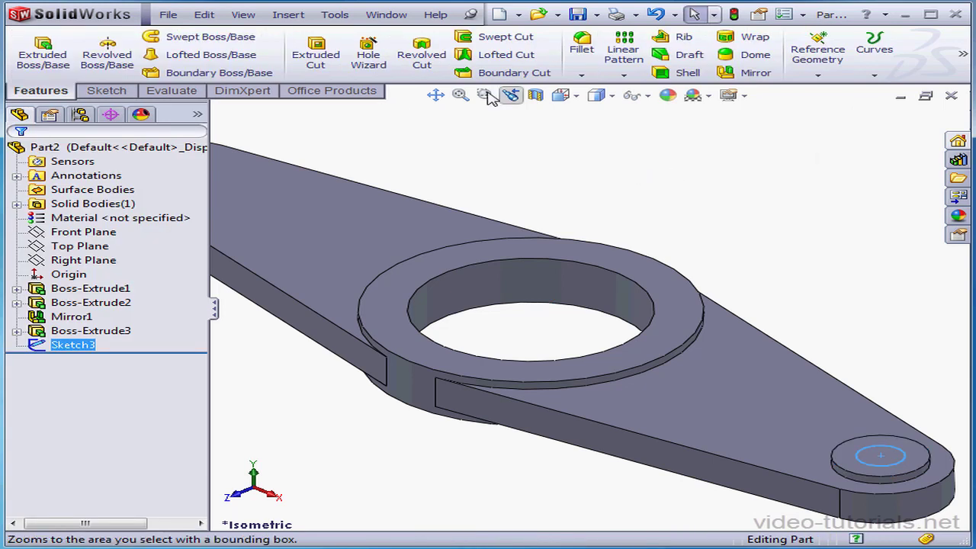
Step: Cut the 10 mm circle through the boss and arm with the Through All end condition
left_click(317, 50)
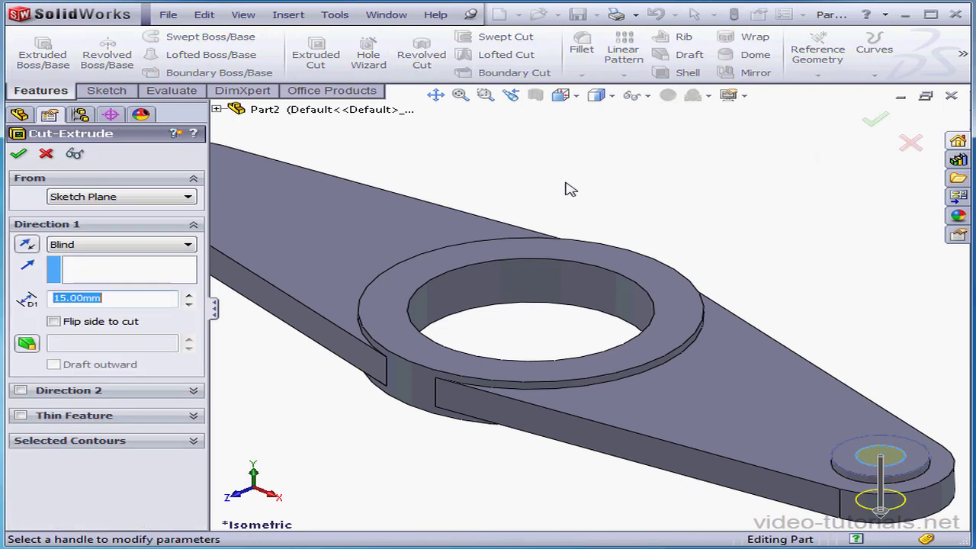
left_click(189, 245)
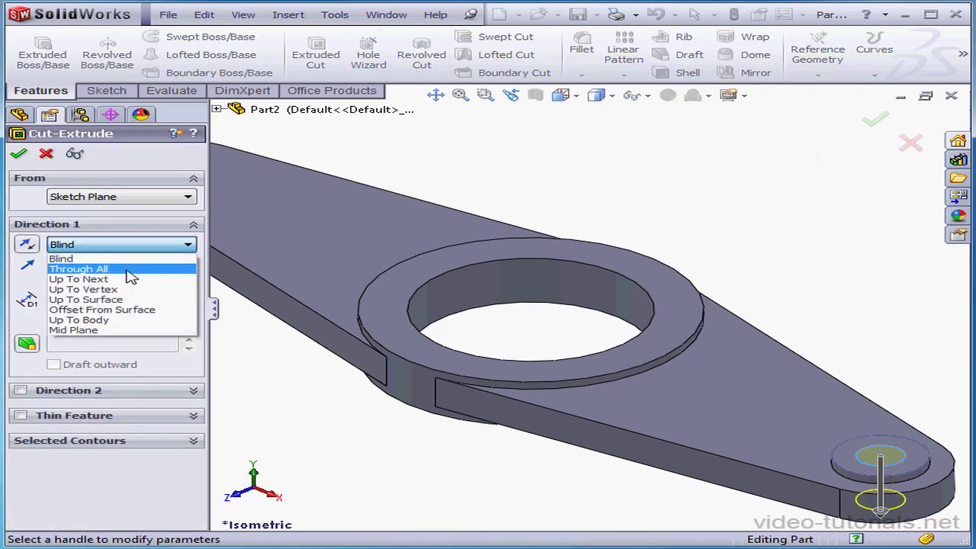
left_click(131, 278)
left_click(18, 153)
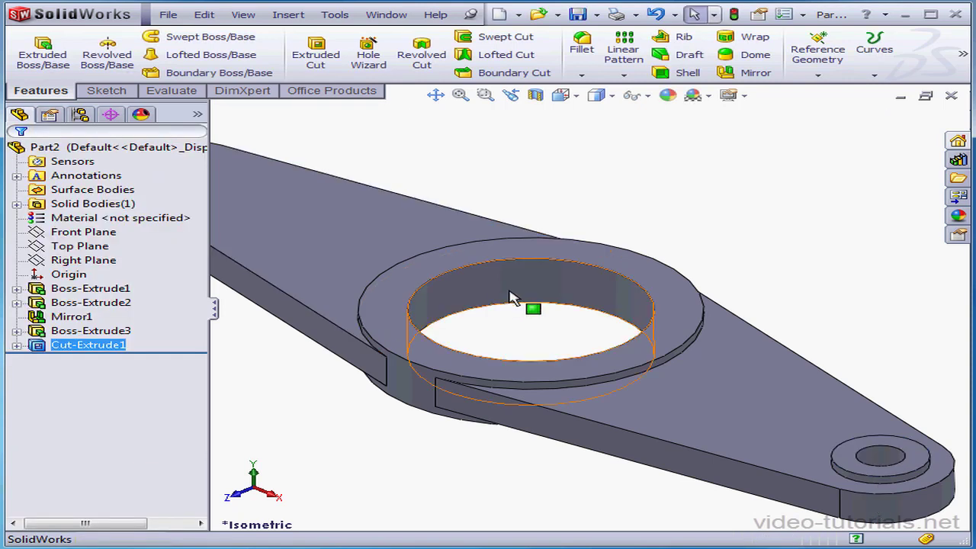
Step: Mirror the round boss feature (Boss-Extrude3) about the Right Plane onto the opposite arm end
left_click(461, 94)
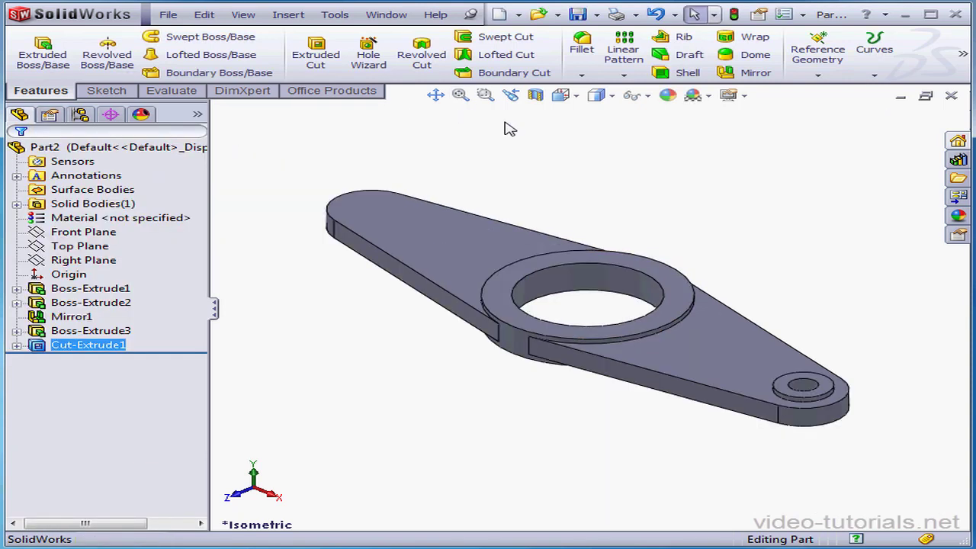
left_click(619, 203)
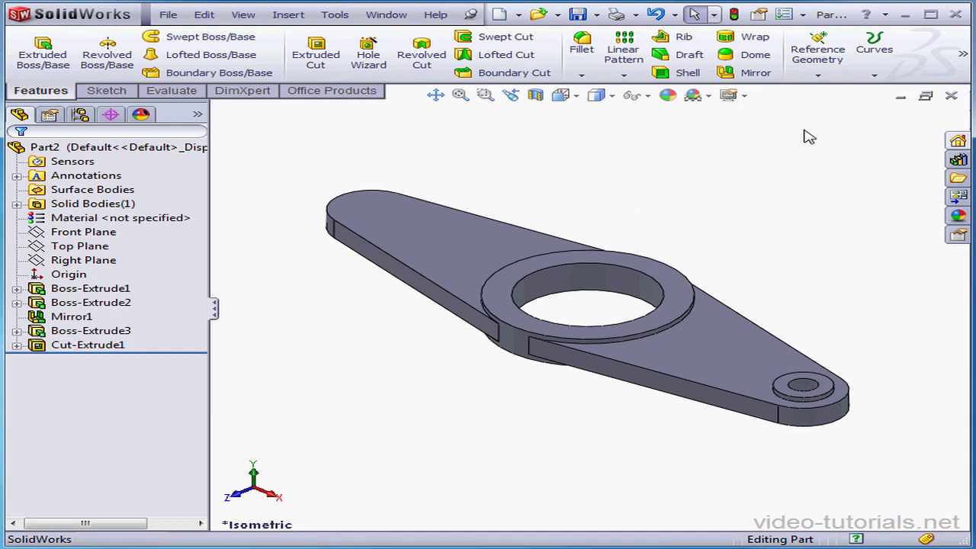
left_click(753, 73)
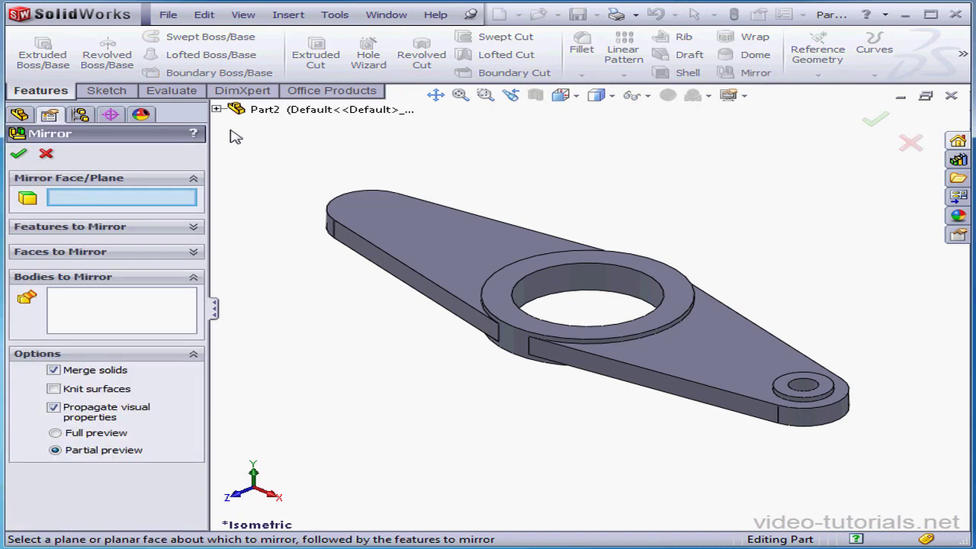
left_click(216, 109)
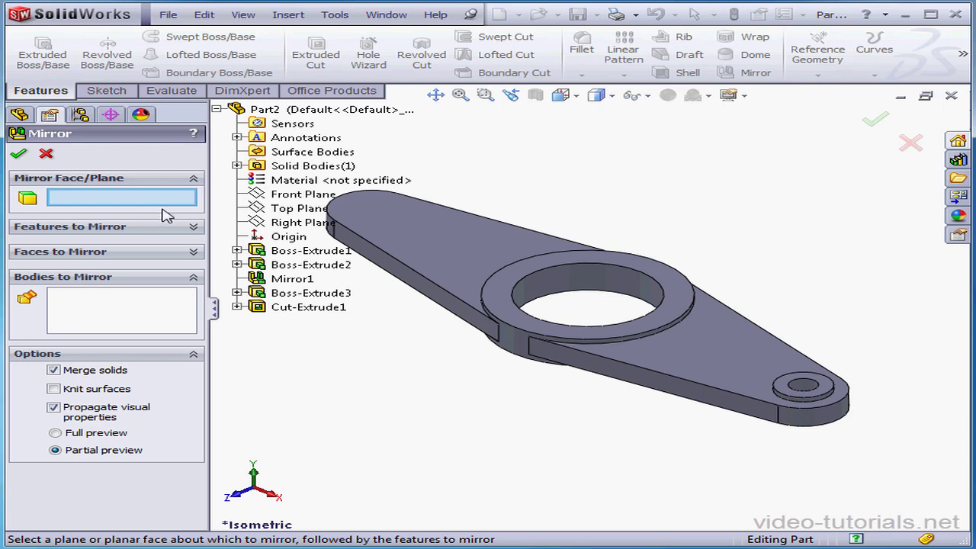
left_click(297, 223)
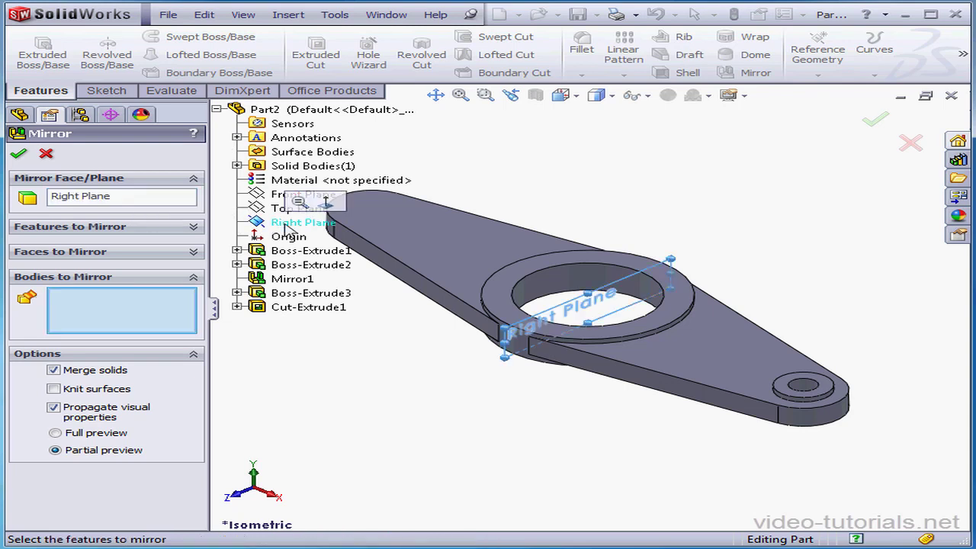
left_click(191, 226)
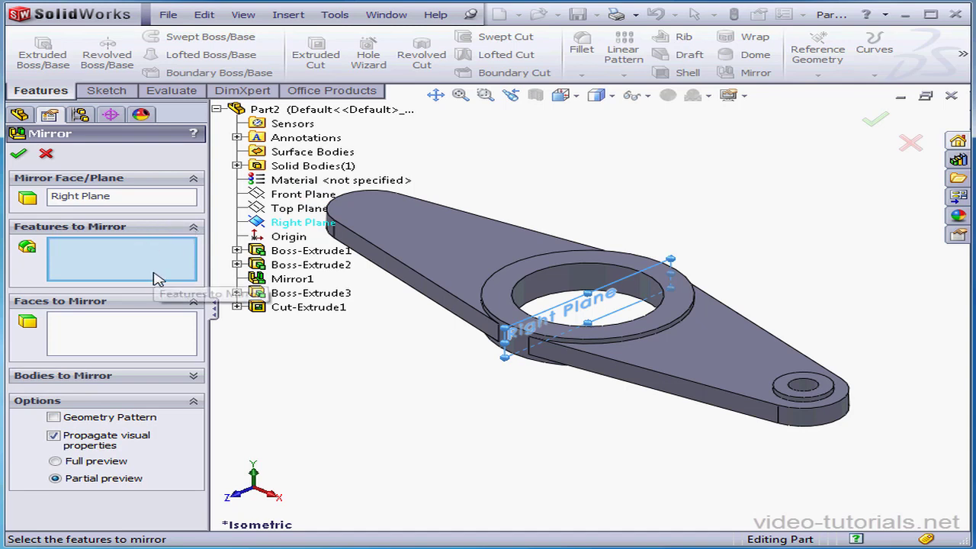
left_click(192, 376)
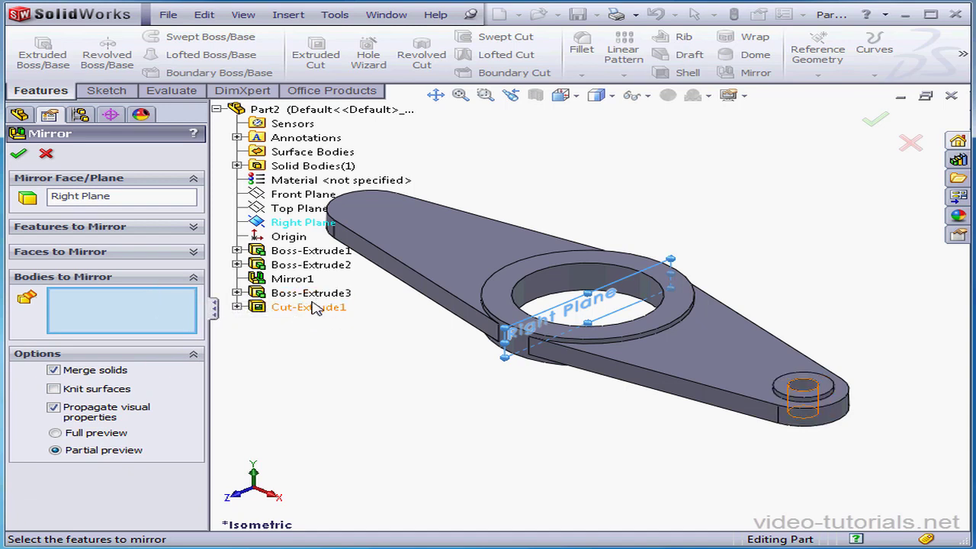
left_click(194, 228)
left_click(304, 293)
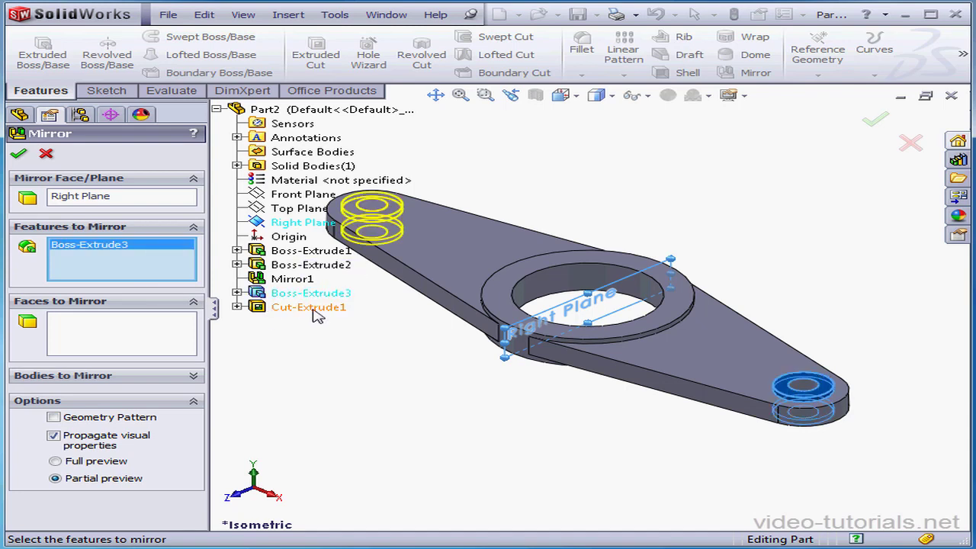
left_click(19, 153)
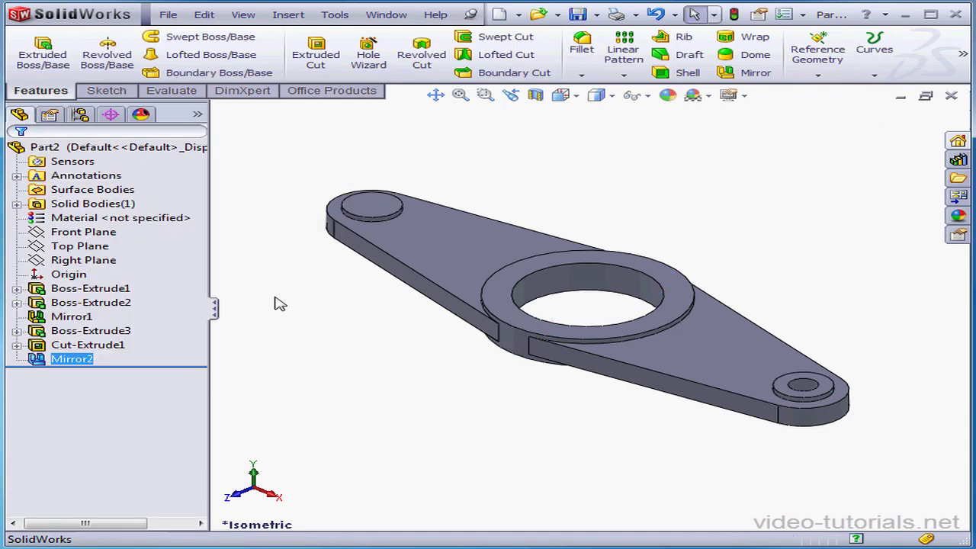
Step: Edit the boss mirror feature to also include the 10 mm through hole (Cut-Extrude1) among the mirrored features
right_click(72, 359)
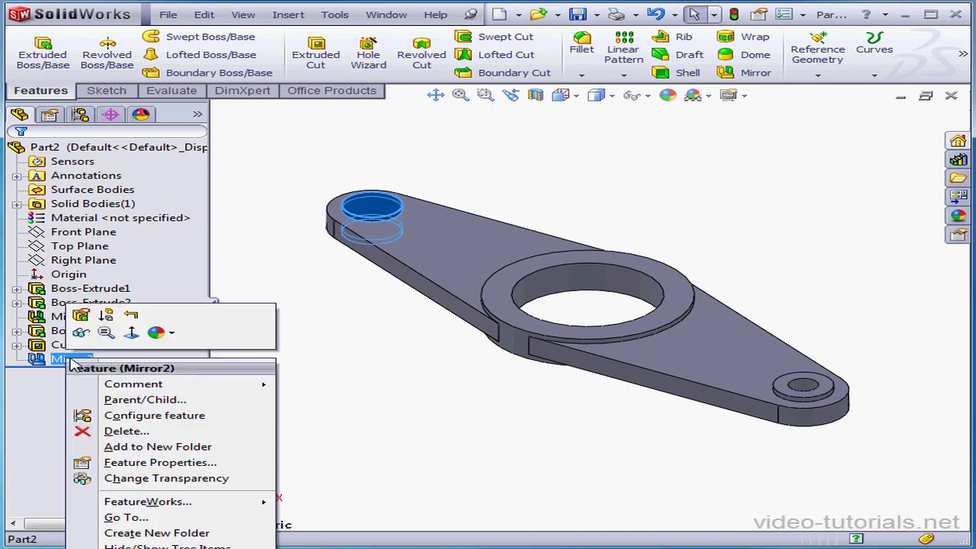
left_click(82, 316)
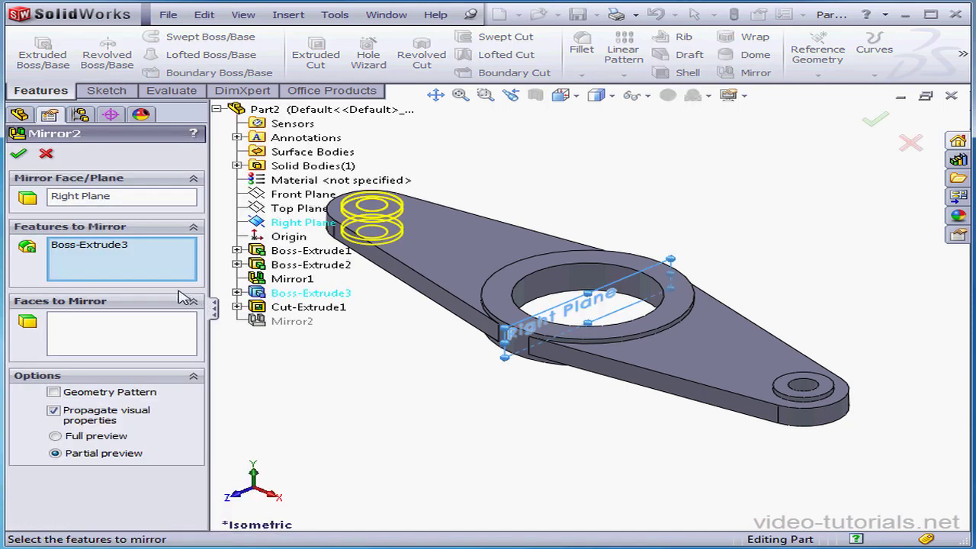
left_click(322, 308)
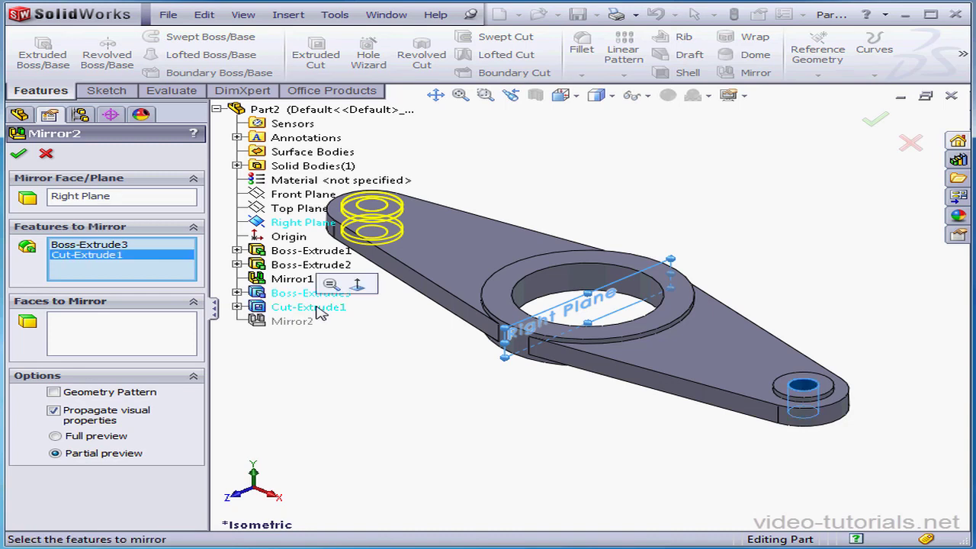
left_click(19, 153)
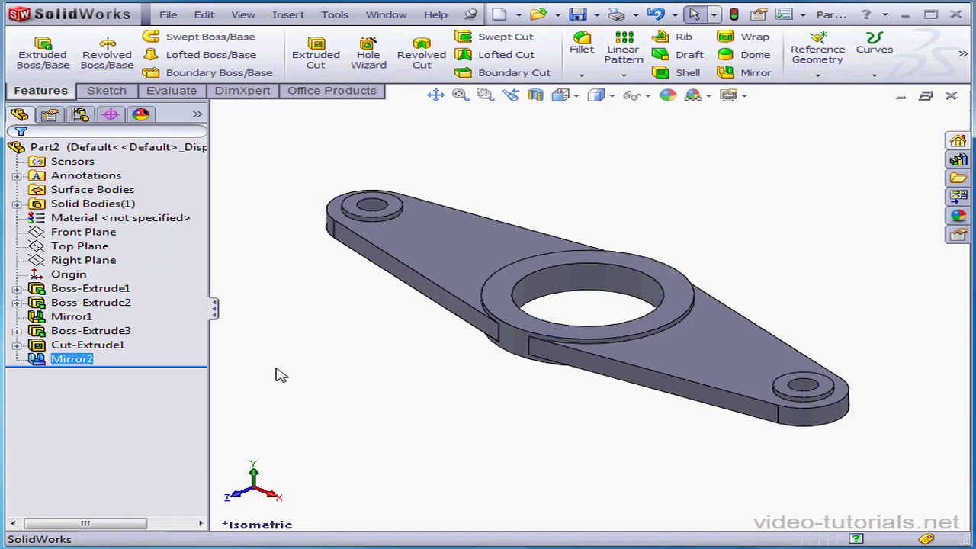